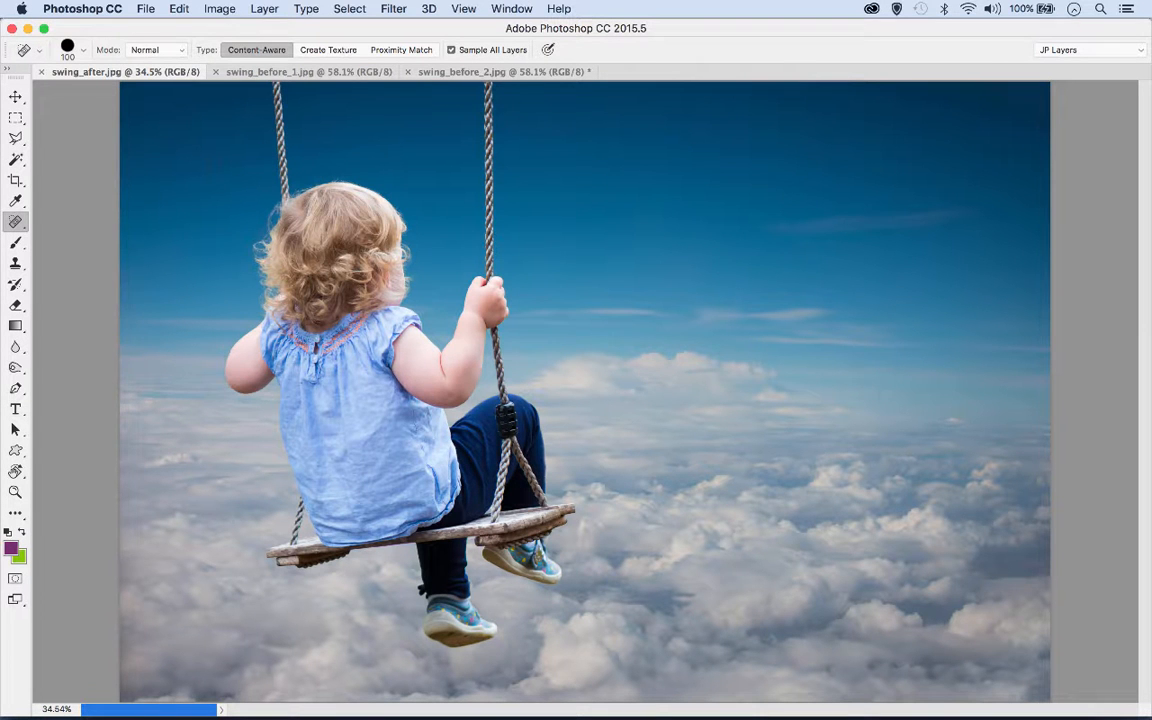
# Step: Switch to the swing_before_1.jpg image and open it in the Select and Mask workspace
pyautogui.click(265, 72)
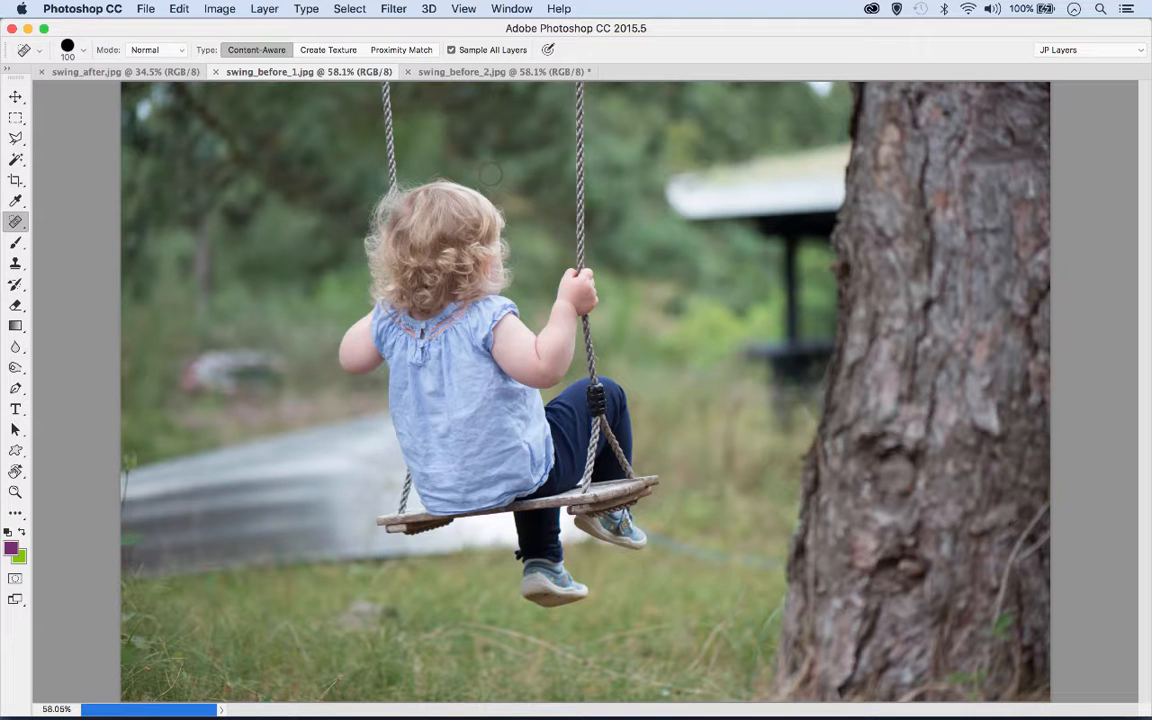
pyautogui.click(16, 138)
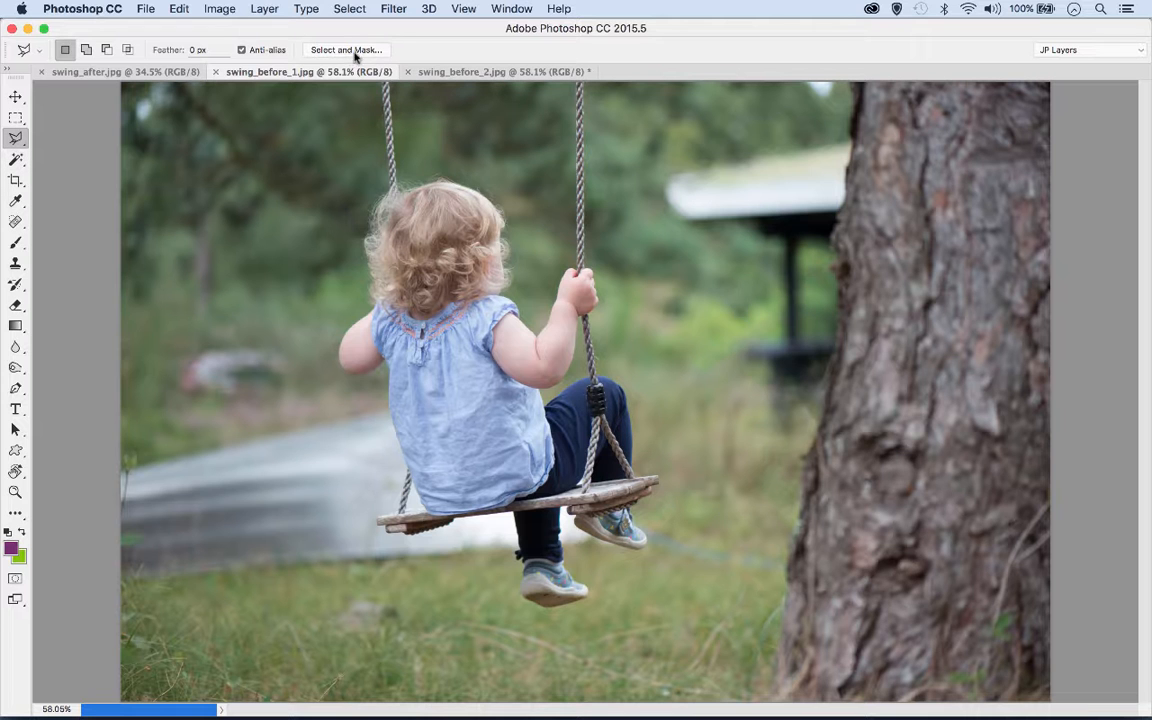
pyautogui.click(17, 139)
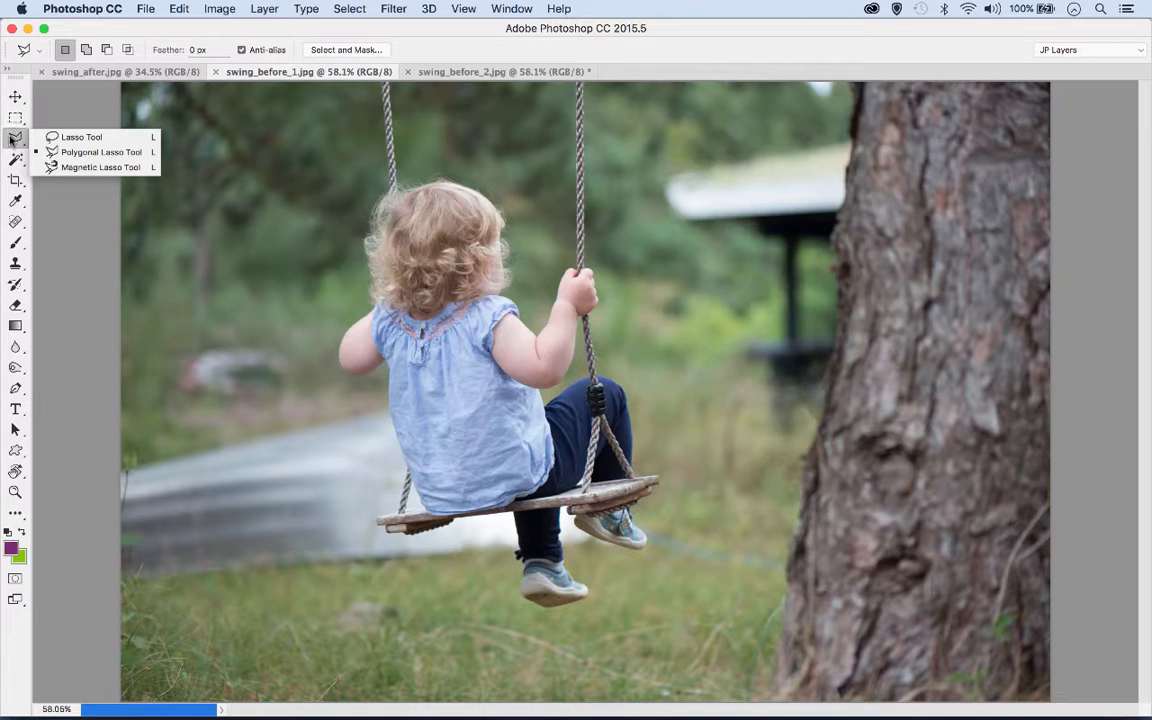
pyautogui.click(349, 9)
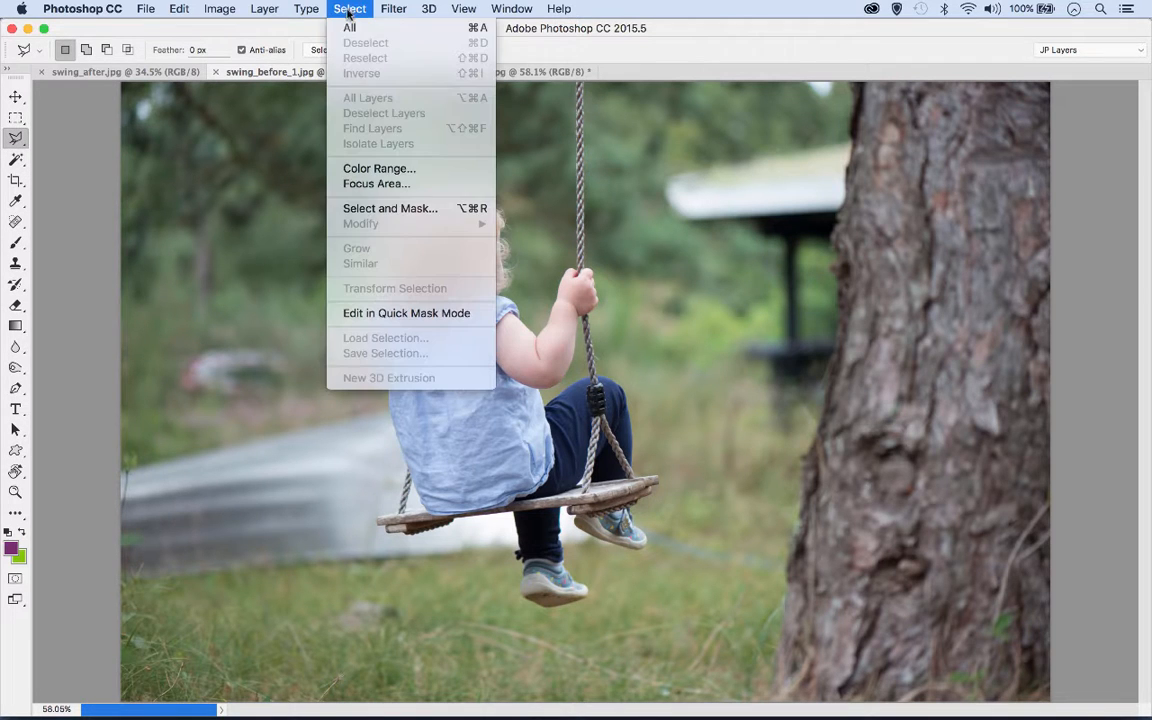
pyautogui.click(419, 213)
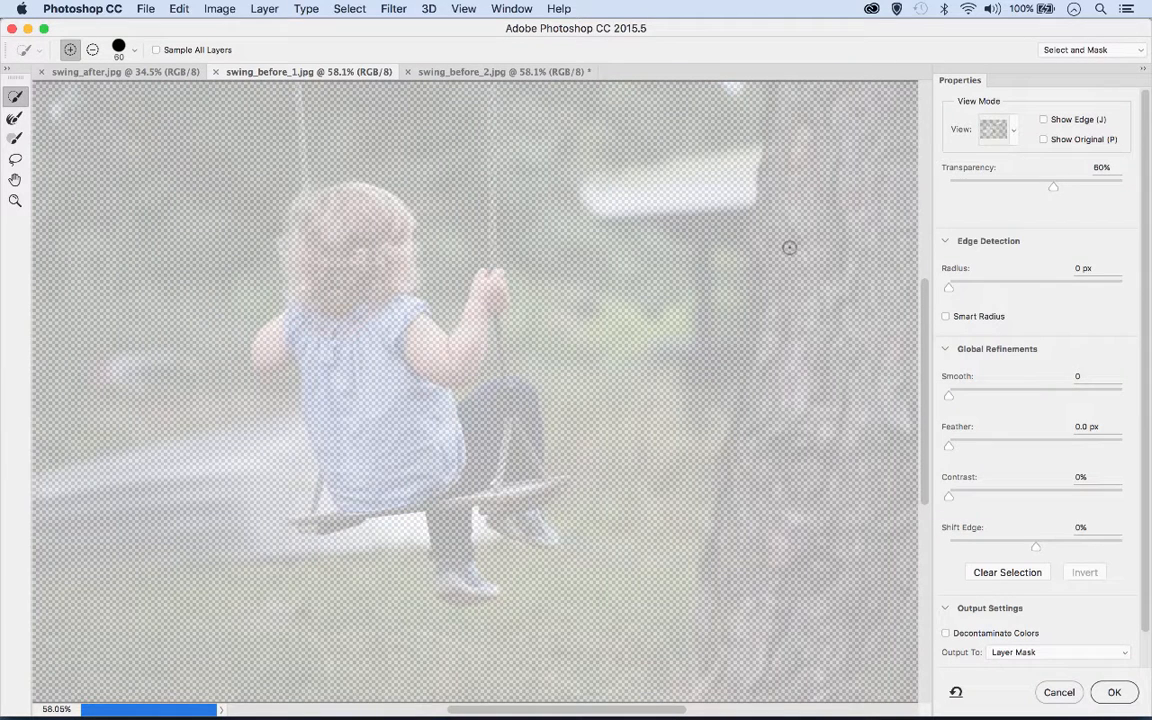
# Step: Cycle through the available preview view modes to compare how each displays the image
pyautogui.click(1000, 129)
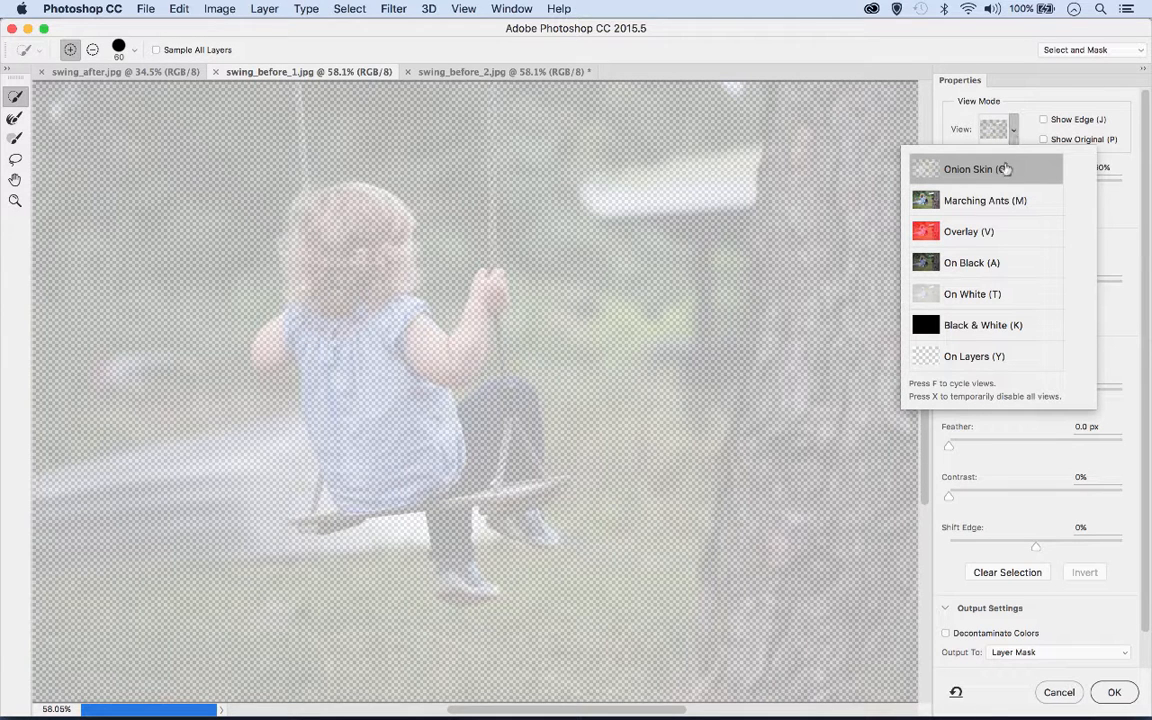
pyautogui.click(1011, 133)
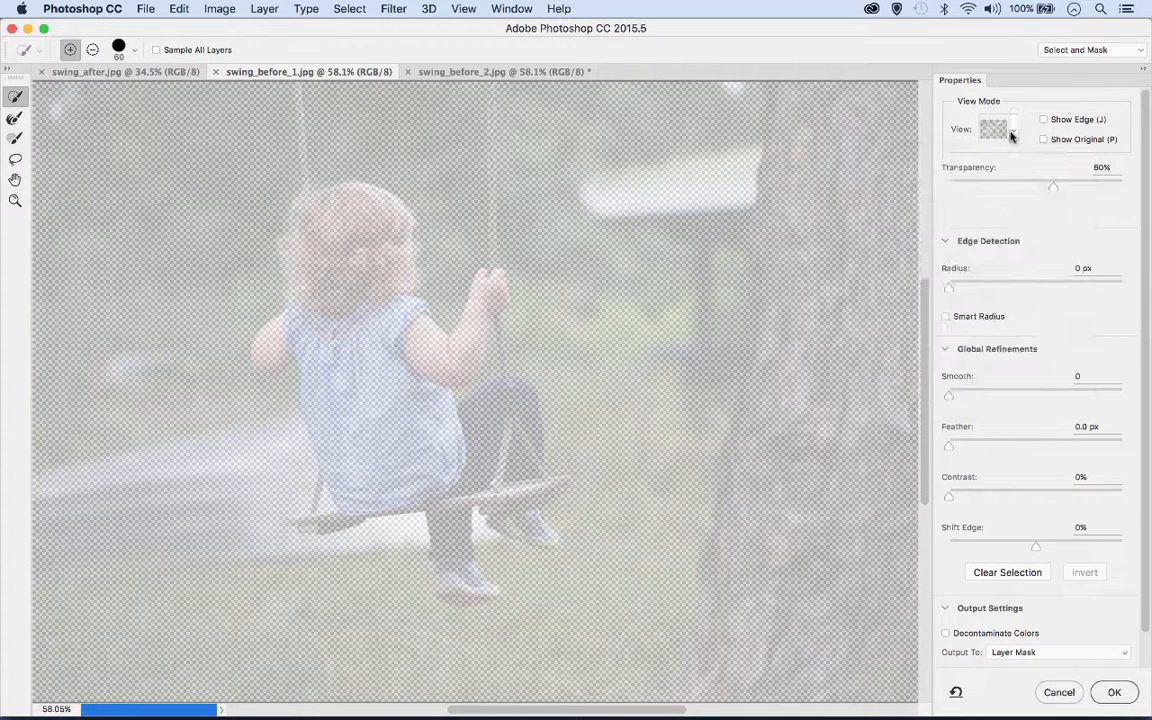
pyautogui.press('f')
pyautogui.press('f')
pyautogui.press('f')
pyautogui.press('f')
pyautogui.press('f')
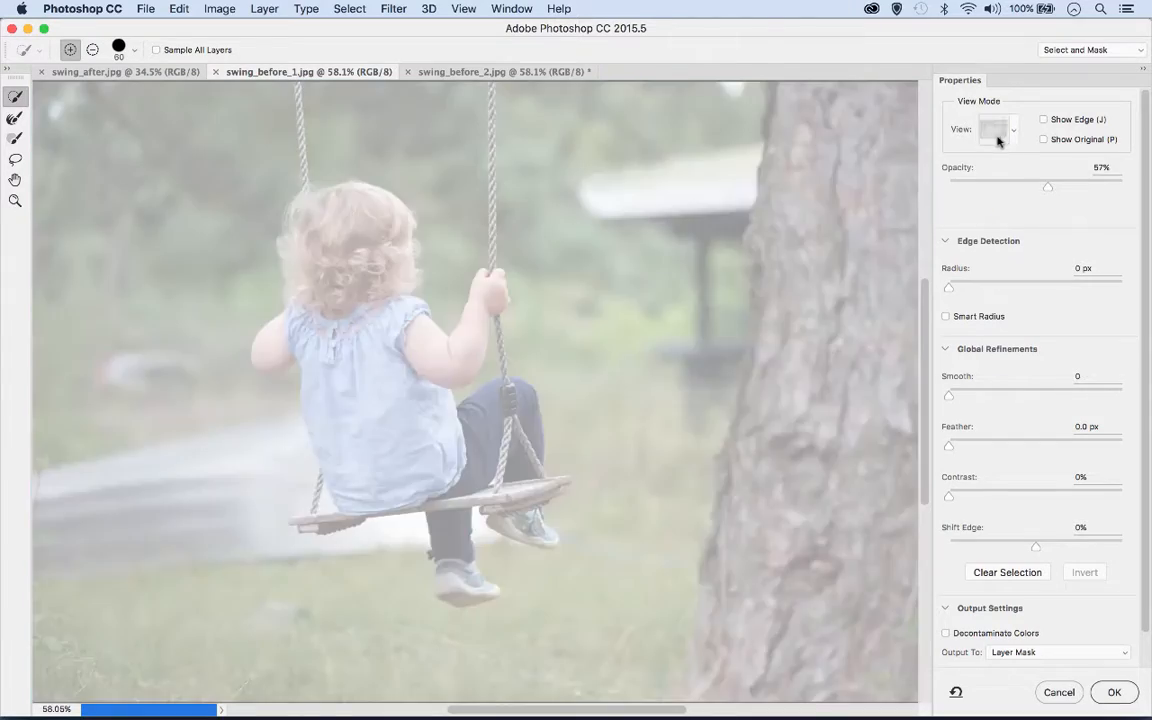
pyautogui.press('f')
pyautogui.press('f')
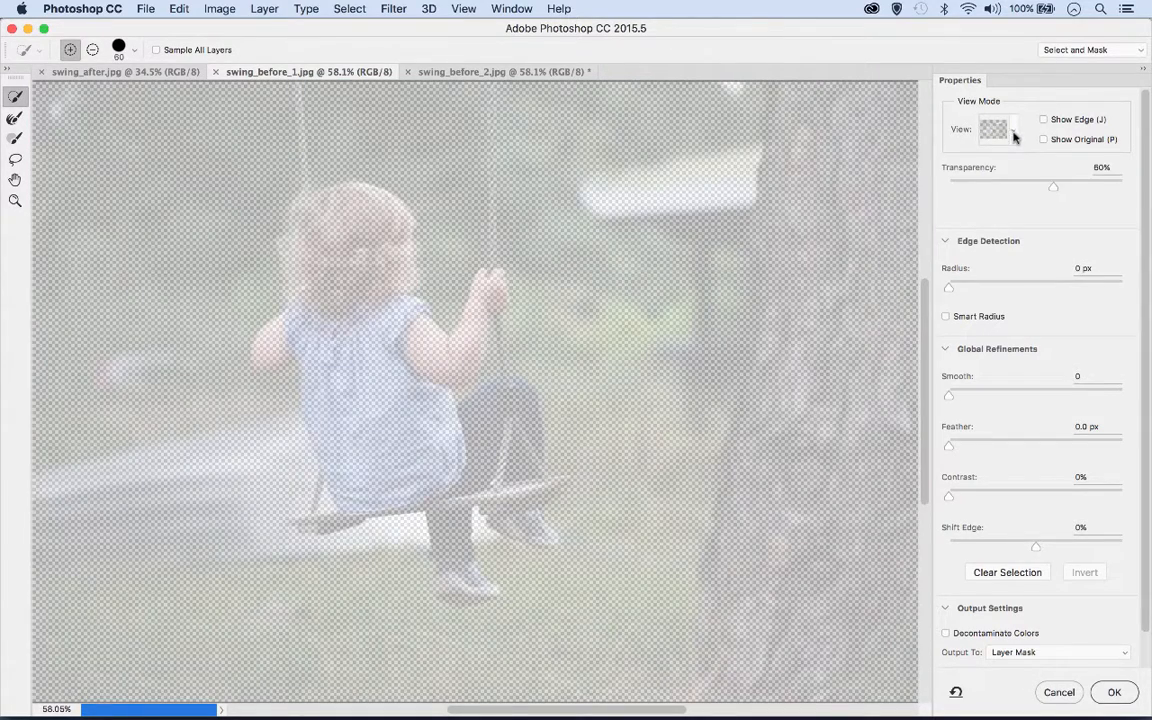
# Step: Keep the Onion Skin view and set its transparency to 40%
pyautogui.click(1014, 137)
pyautogui.click(1031, 130)
pyautogui.moveTo(1054, 188); pyautogui.dragTo(1018, 193)
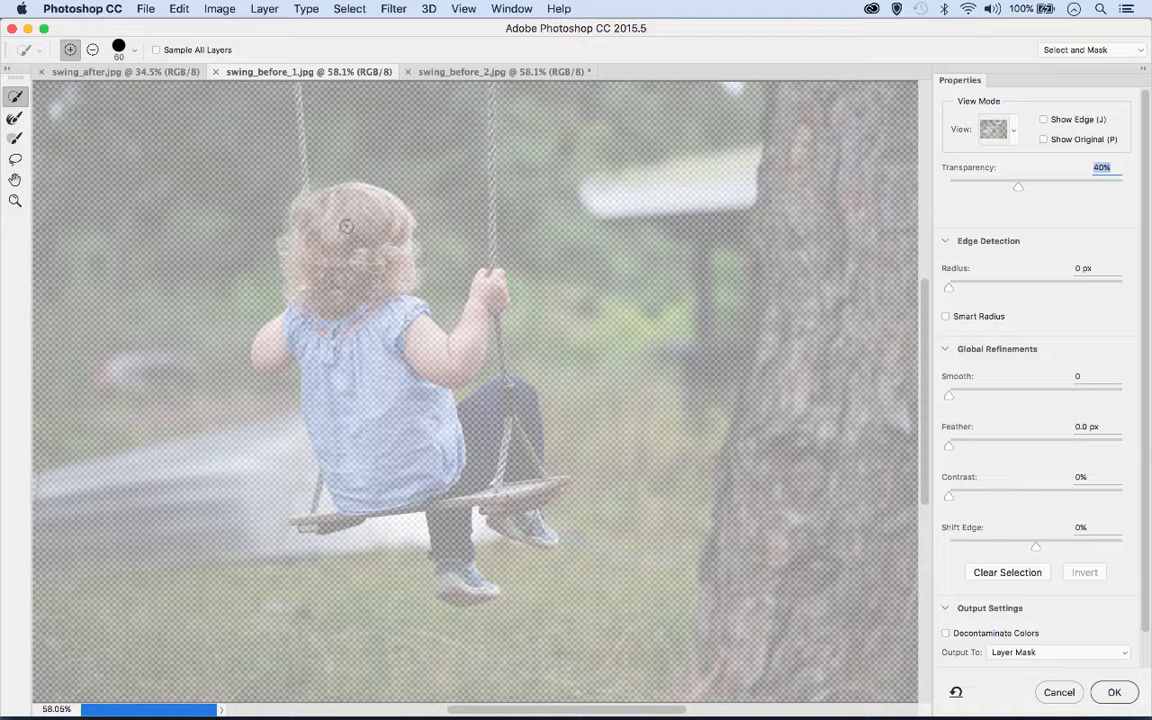
# Step: Select the girl and the wooden swing seat with the Quick Selection tool, including her arms, legs and shoes
pyautogui.moveTo(312, 200)
pyautogui.mouseDown()
pyautogui.moveTo(333, 294)
pyautogui.moveTo(370, 311)
pyautogui.moveTo(371, 393)
pyautogui.moveTo(359, 366)
pyautogui.moveTo(400, 414)
pyautogui.moveTo(453, 431)
pyautogui.moveTo(505, 400)
pyautogui.moveTo(525, 420)
pyautogui.moveTo(515, 460)
pyautogui.moveTo(530, 495)
pyautogui.mouseUp()
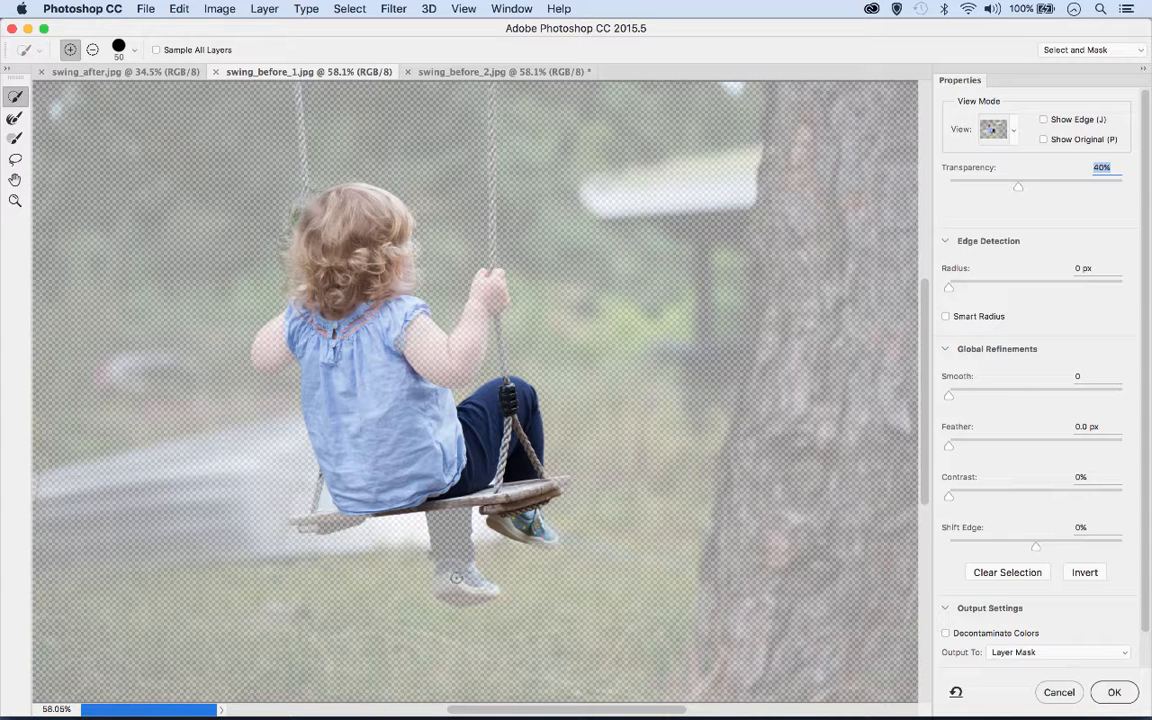
pyautogui.moveTo(462, 590); pyautogui.dragTo(450, 530)
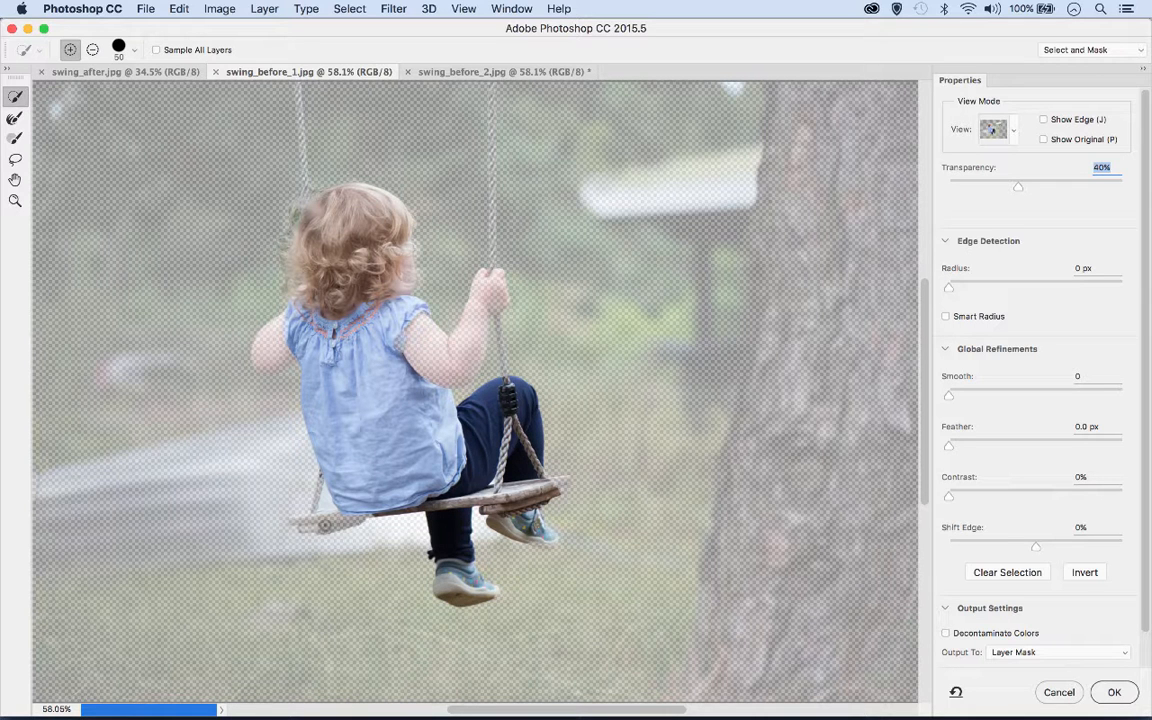
pyautogui.click(326, 531)
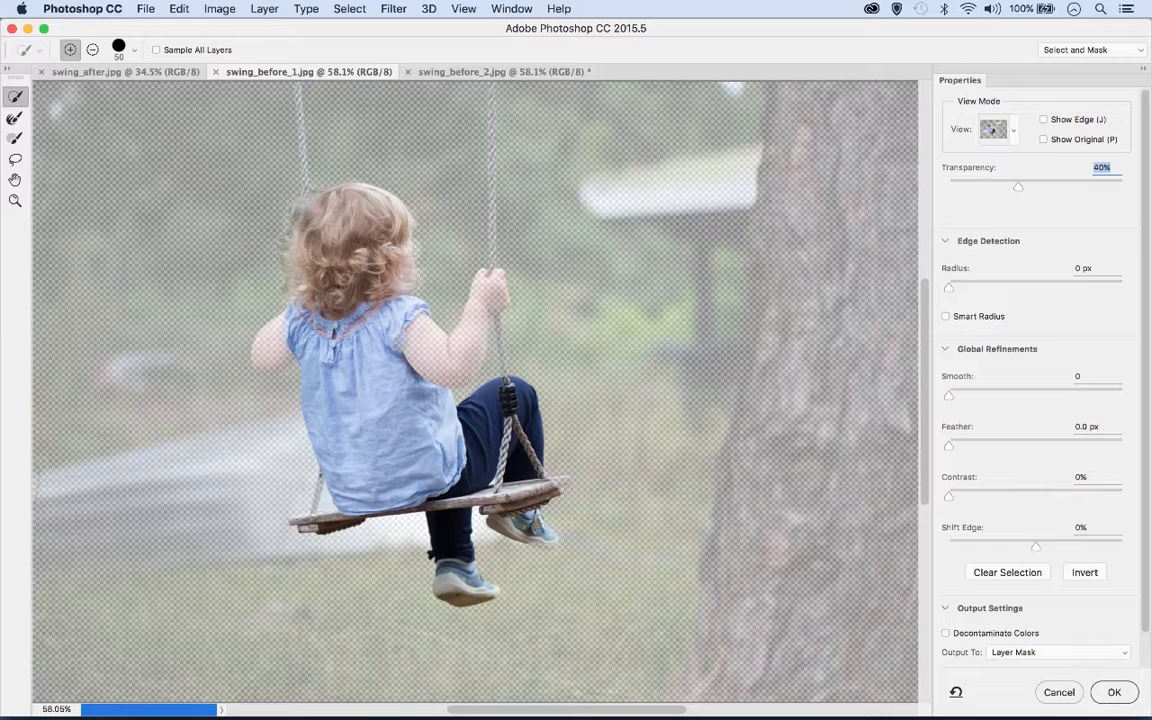
pyautogui.scroll(3, 339, 405)
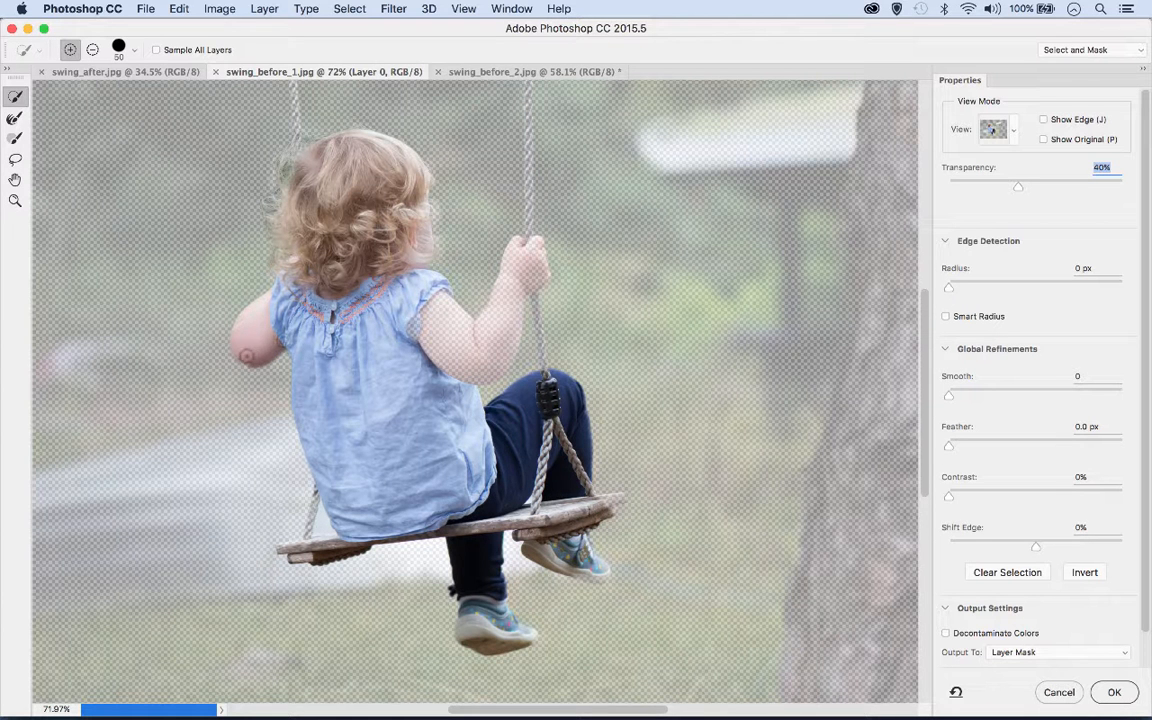
pyautogui.moveTo(220, 322); pyautogui.dragTo(437, 334)
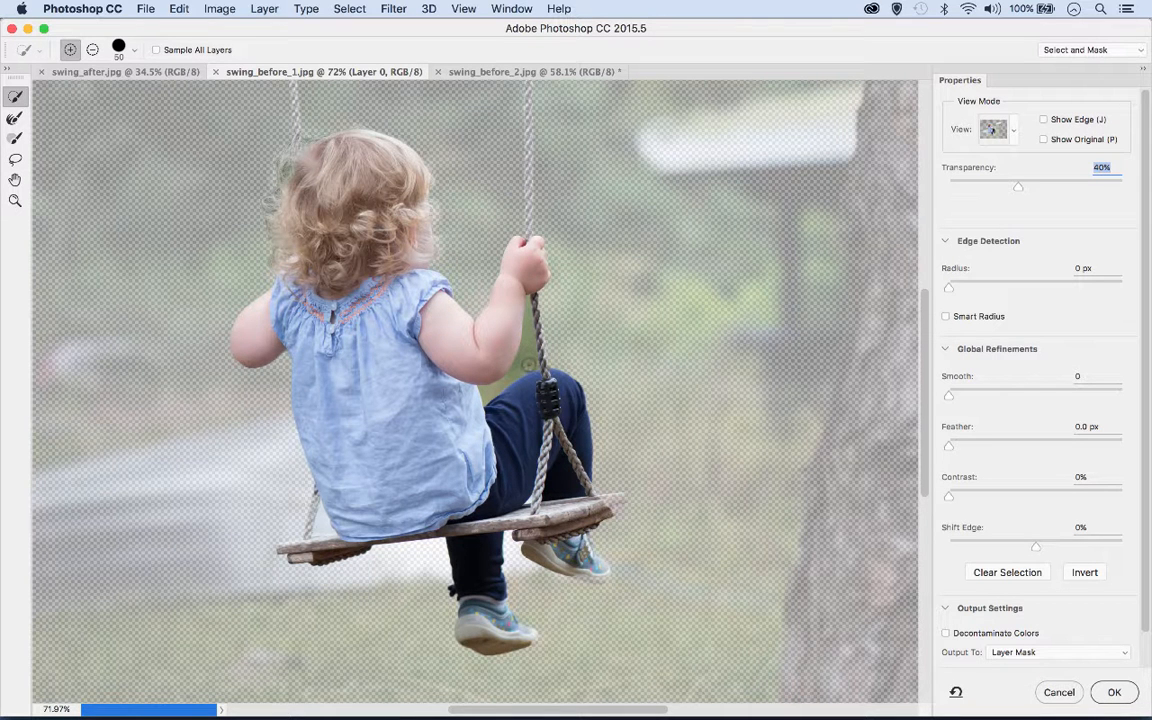
# Step: Subtract the background gap between the raised arm, the rope and the knee from the selection
pyautogui.press('alt')
pyautogui.keyDown('alt'); pyautogui.click(527, 361); pyautogui.keyUp('alt')
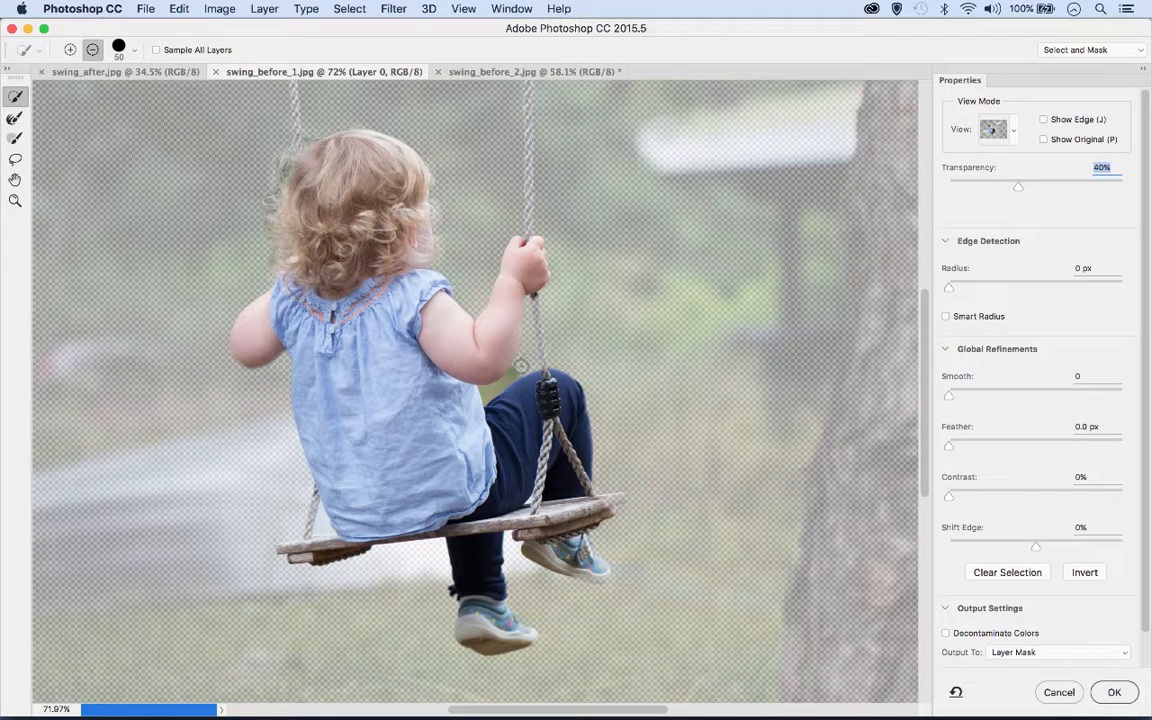
pyautogui.keyDown('alt'); pyautogui.click(489, 391); pyautogui.keyUp('alt')
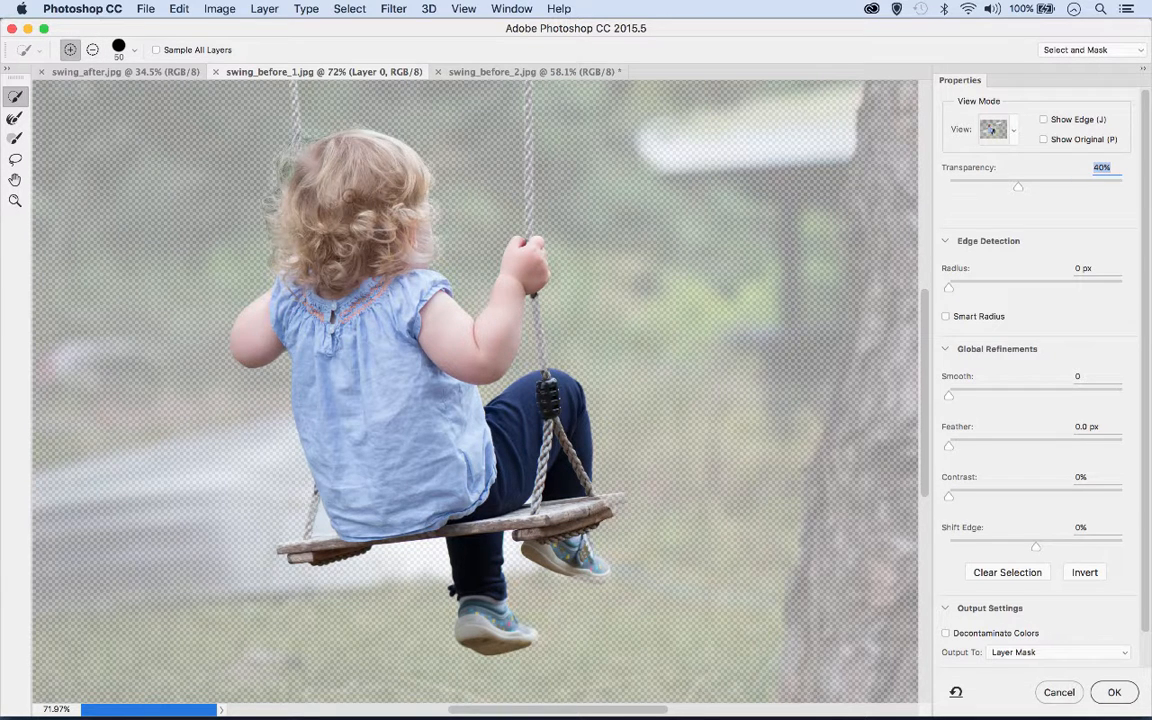
# Step: Reduce the Quick Selection brush to 15 and add the rope section just above the girl's raised hand
pyautogui.moveTo(469, 165)
pyautogui.mouseDown()
pyautogui.moveTo(462, 241)
pyautogui.moveTo(529, 254)
pyautogui.moveTo(522, 290)
pyautogui.mouseUp()
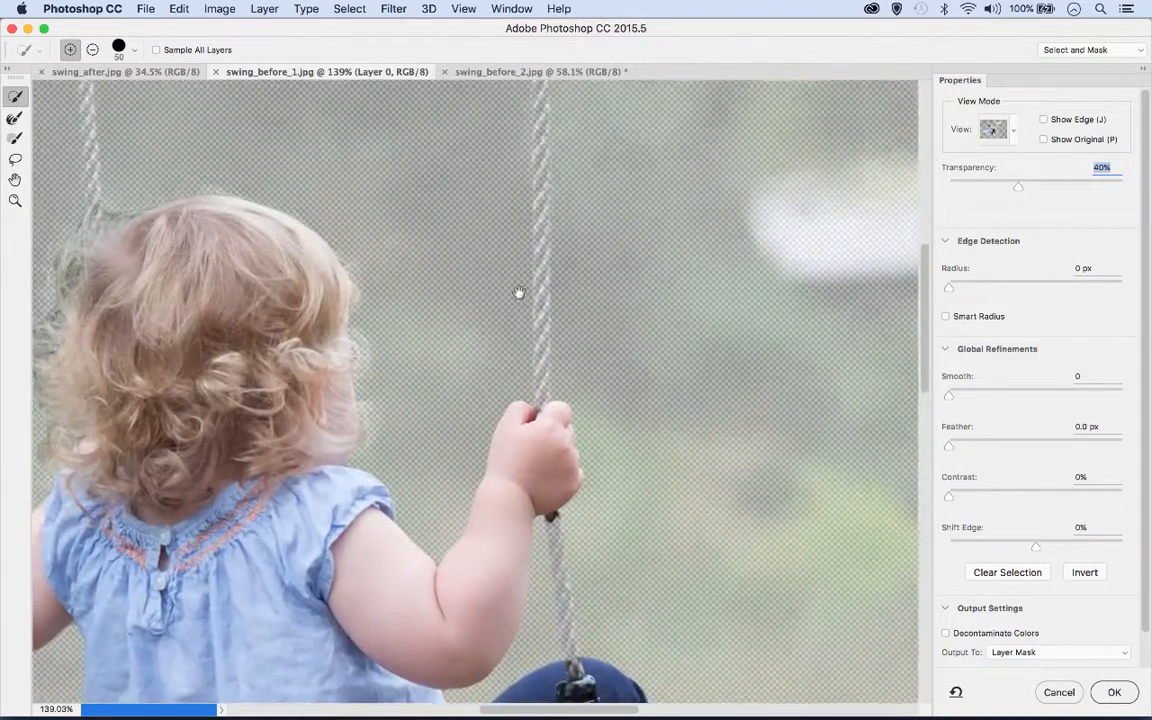
pyautogui.press('[')
pyautogui.press('[')
pyautogui.press('[')
pyautogui.press('[')
pyautogui.press('[')
pyautogui.press('[')
pyautogui.press('[')
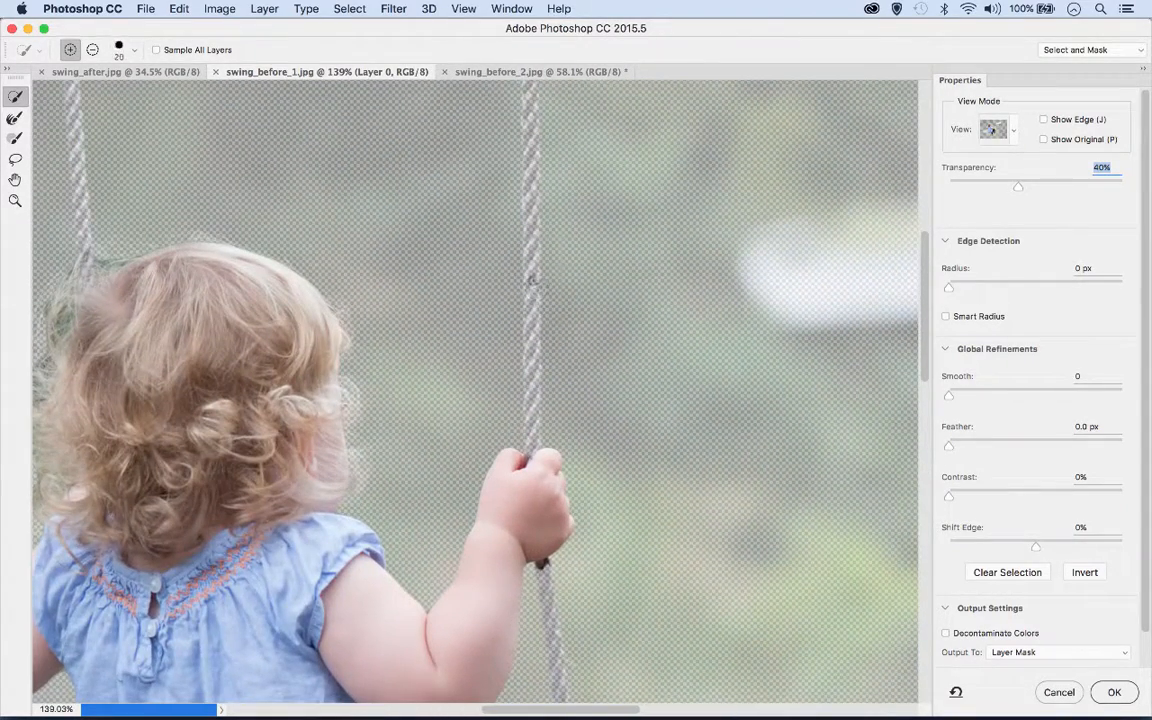
pyautogui.moveTo(531, 292); pyautogui.dragTo(531, 419)
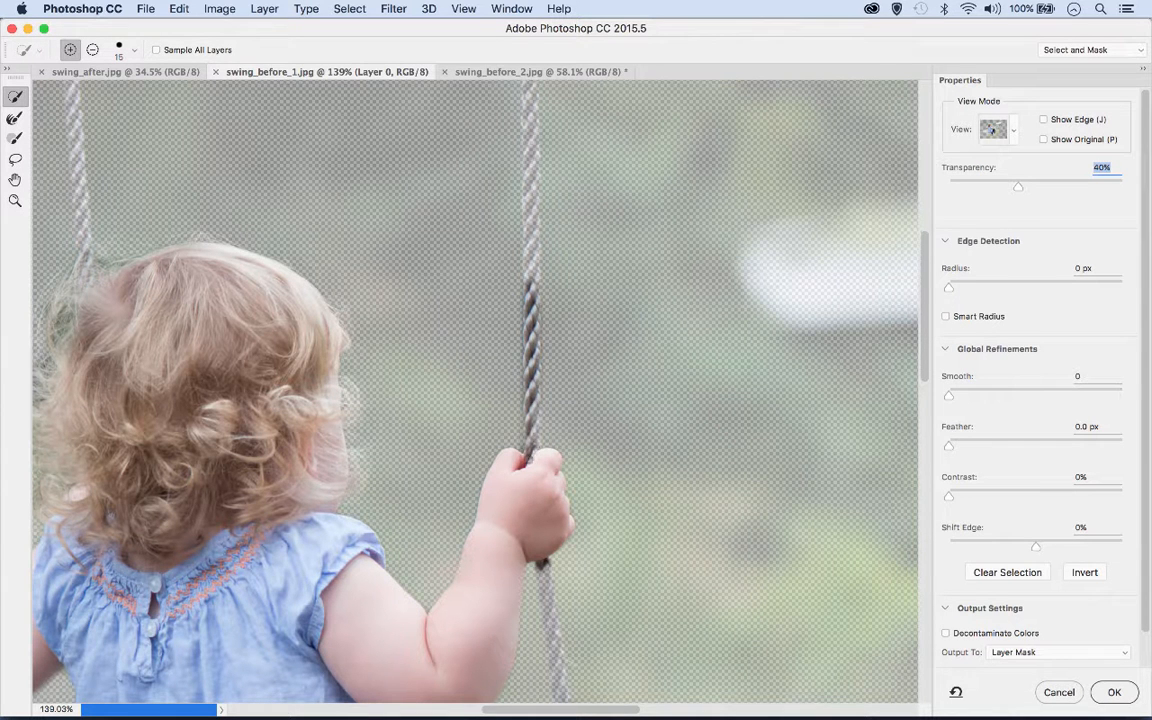
pyautogui.moveTo(531, 293); pyautogui.dragTo(530, 268)
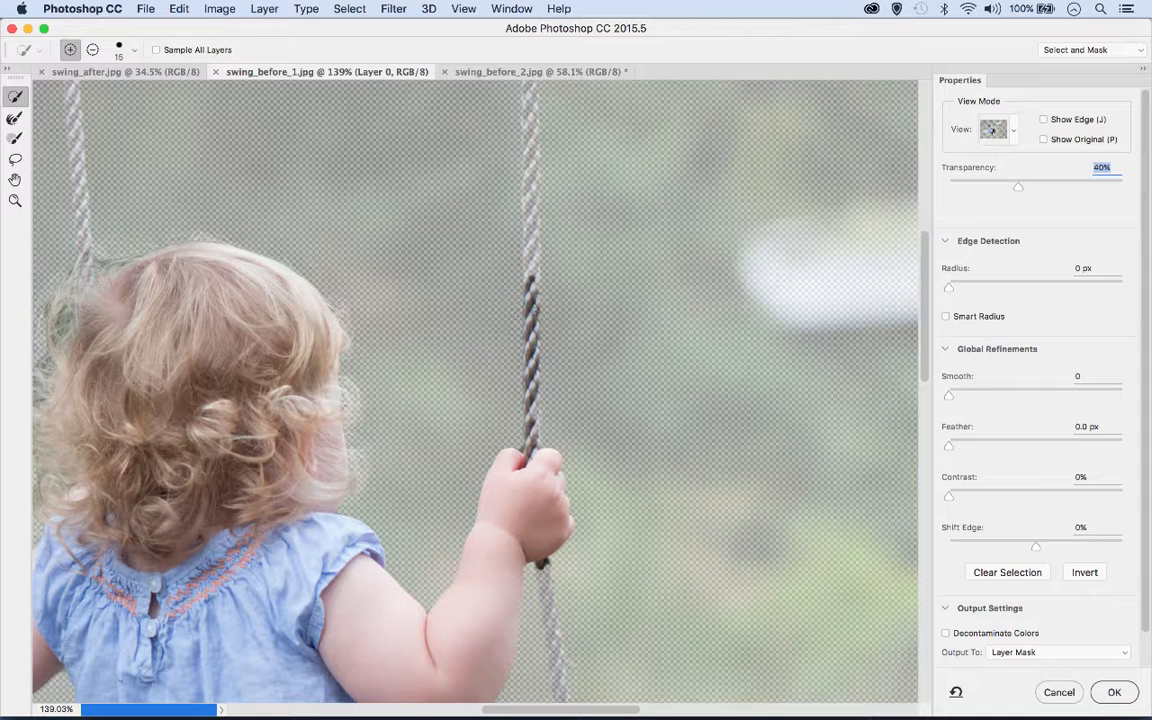
pyautogui.moveTo(530, 274)
pyautogui.mouseDown()
pyautogui.moveTo(530, 138)
pyautogui.moveTo(546, 157)
pyautogui.moveTo(522, 200)
pyautogui.moveTo(516, 263)
pyautogui.mouseUp()
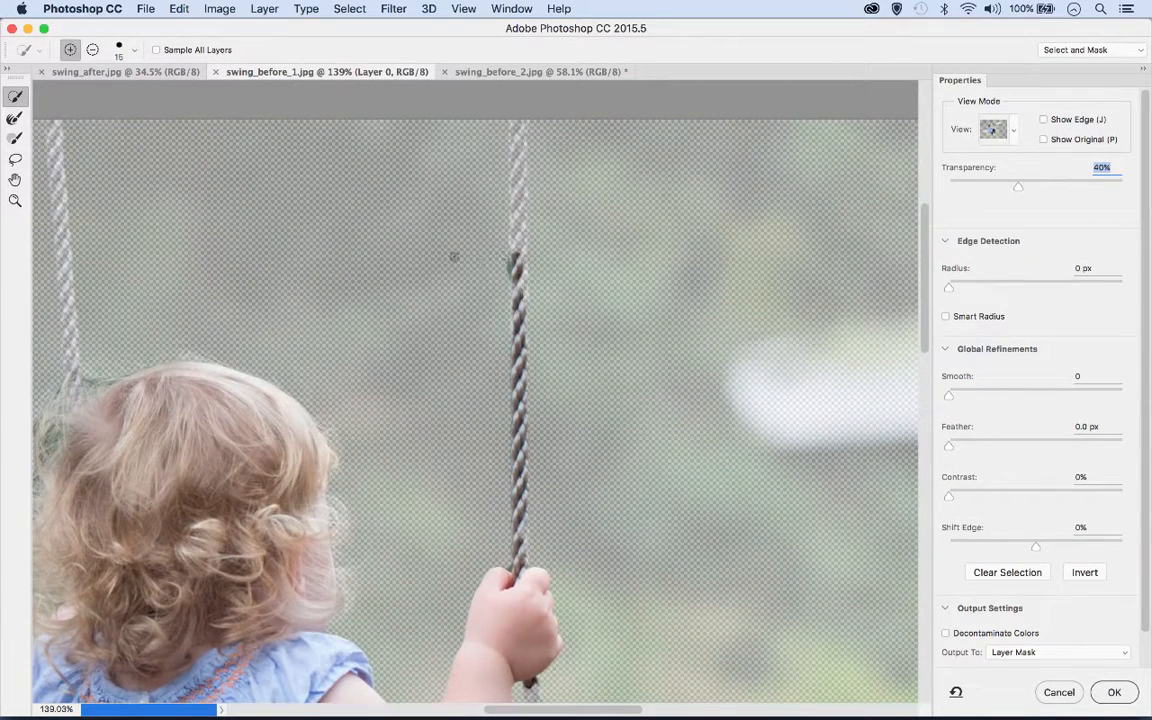
# Step: Paint the rest of the rope above the raised hand into the selection with the Brush tool at size 25
pyautogui.click(14, 141)
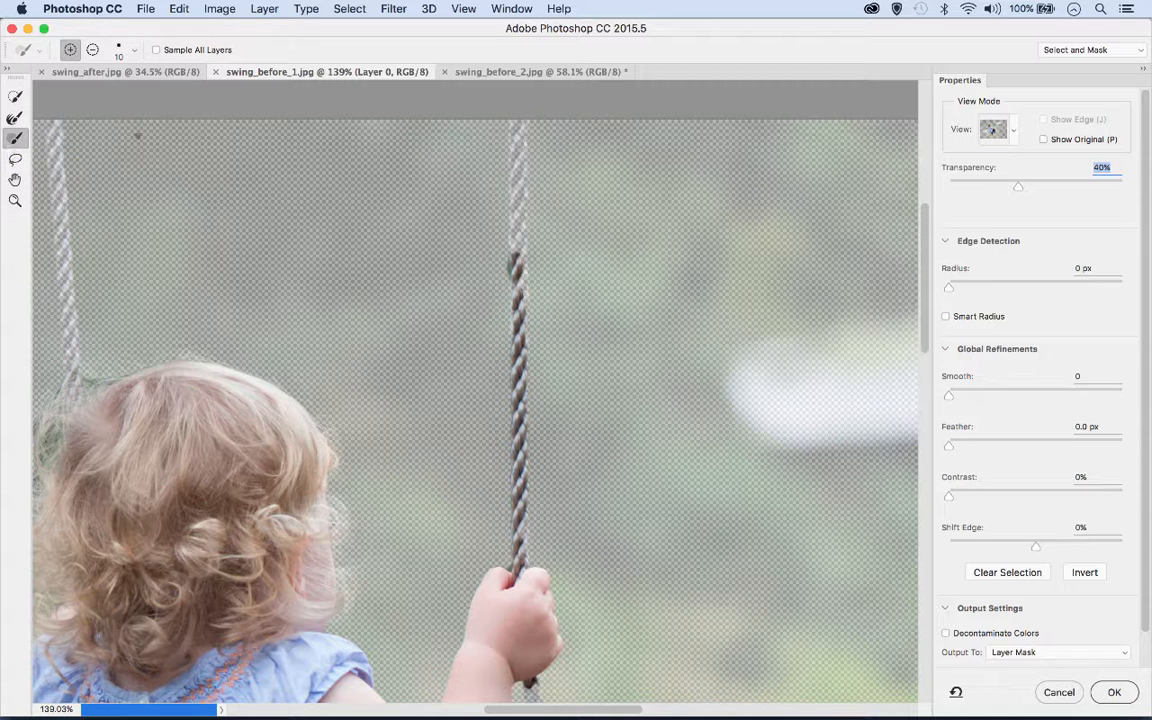
pyautogui.press(']')
pyautogui.press(']')
pyautogui.moveTo(516, 117); pyautogui.dragTo(517, 250)
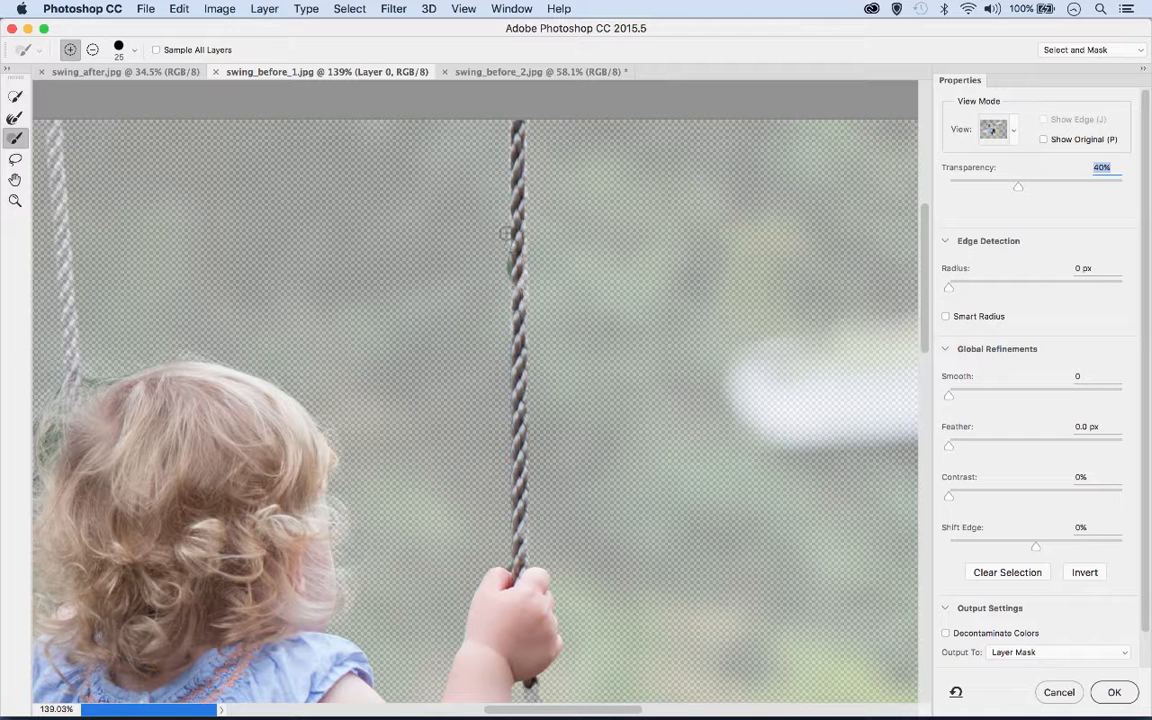
# Step: Paint the other rope into the selection from the image's top edge to the girl's head at brush size 30
pyautogui.moveTo(211, 257); pyautogui.dragTo(391, 259)
pyautogui.press(']')
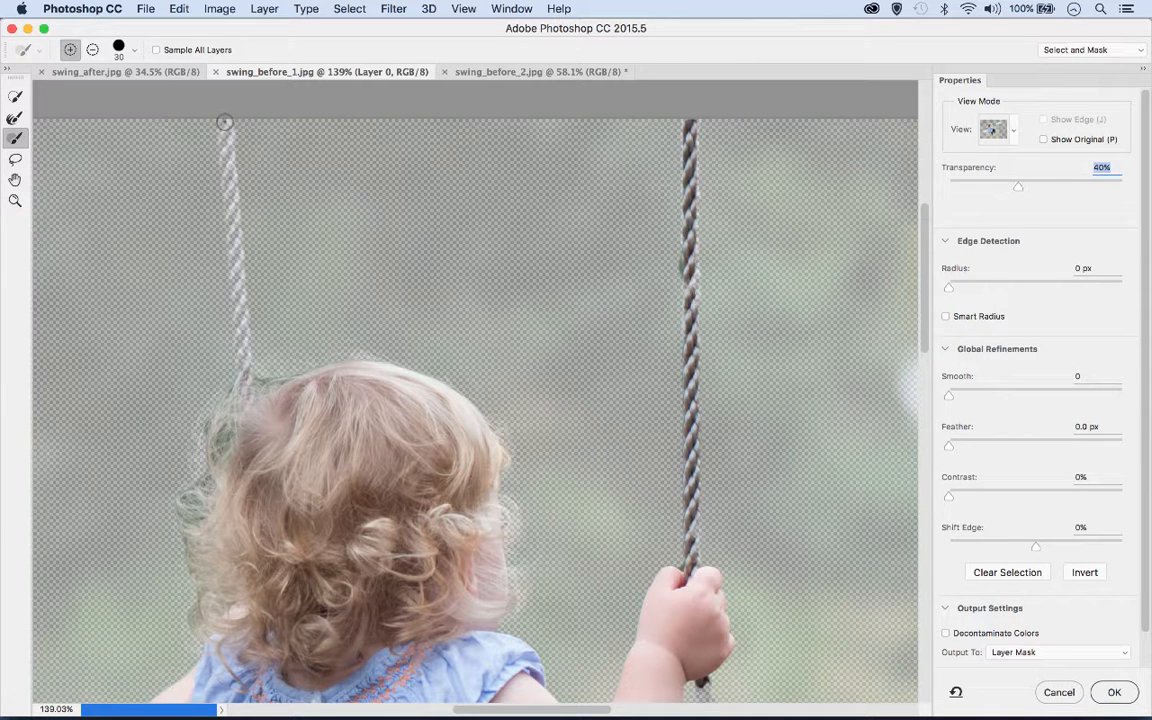
pyautogui.moveTo(224, 122)
pyautogui.mouseDown()
pyautogui.moveTo(255, 331)
pyautogui.moveTo(245, 376)
pyautogui.mouseUp()
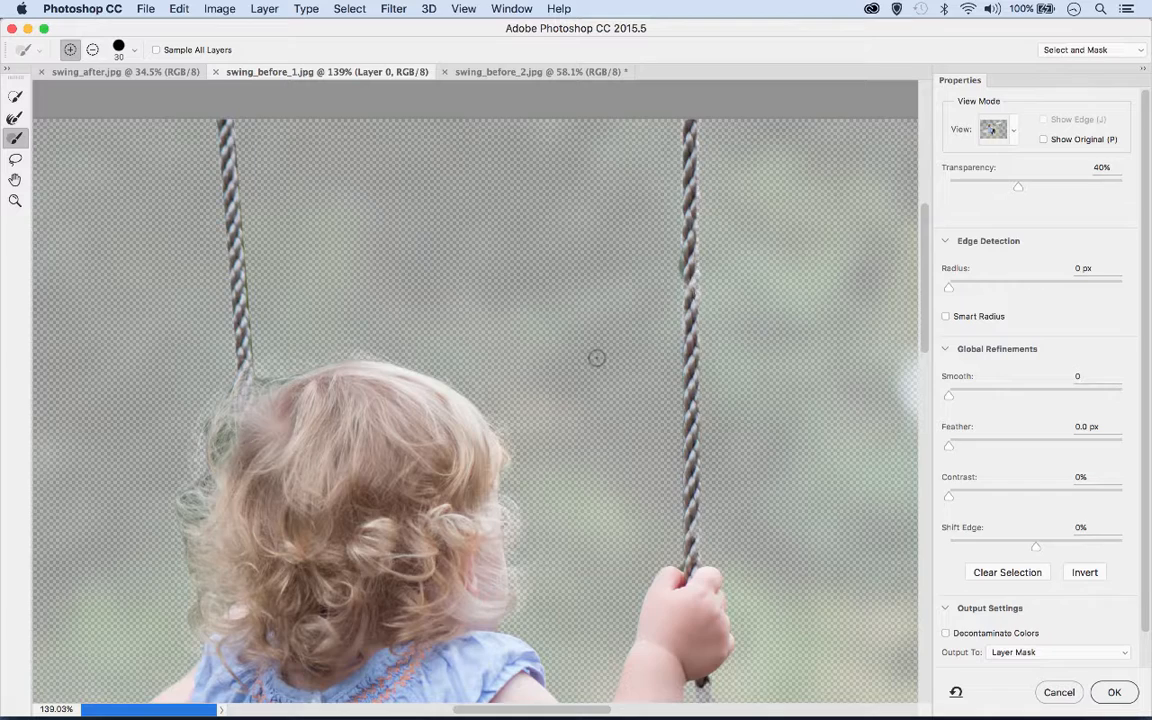
pyautogui.press('super+0')
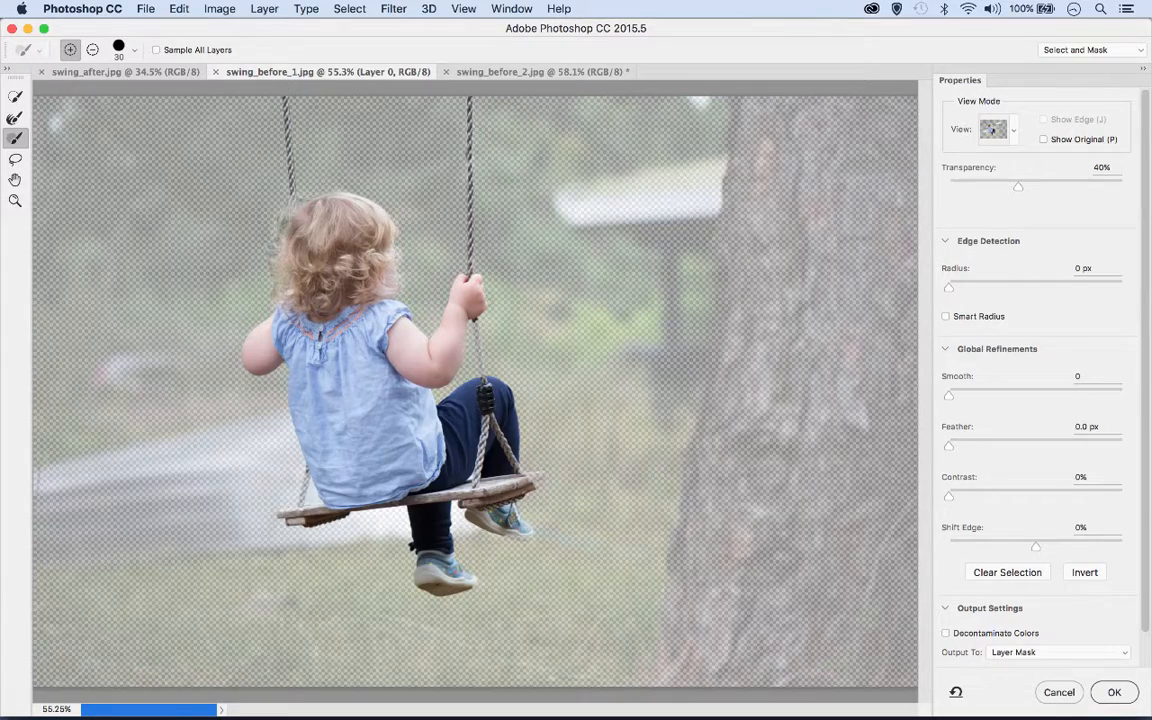
# Step: Refine the selection along the girl's hair outline with the Refine Edge Brush at size 50
pyautogui.scroll(1, 300, 266)
pyautogui.moveTo(380, 275); pyautogui.dragTo(363, 339)
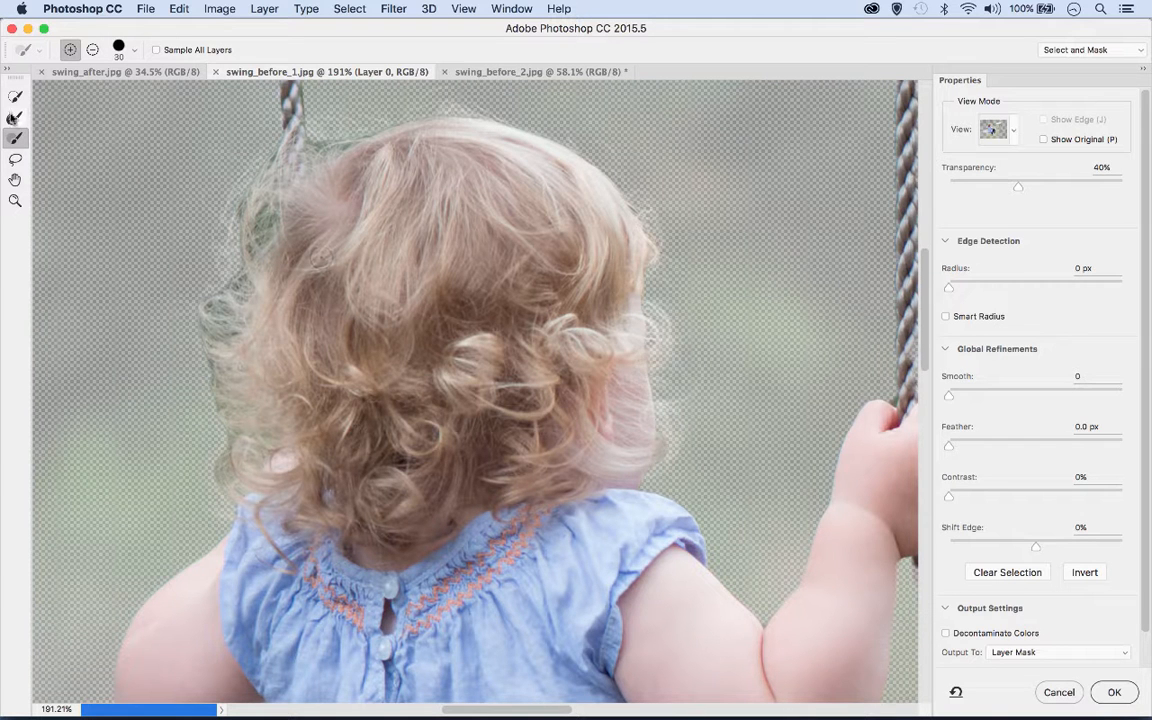
pyautogui.click(14, 119)
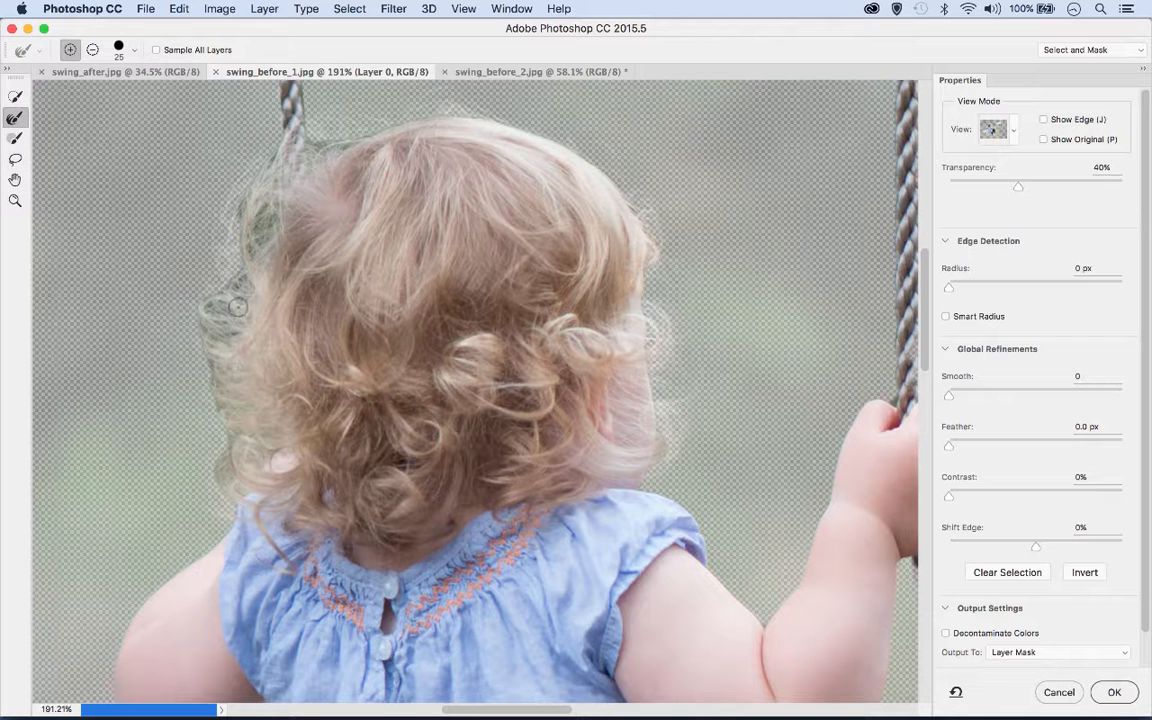
pyautogui.press(']')
pyautogui.press(']')
pyautogui.press(']')
pyautogui.press(']')
pyautogui.press(']')
pyautogui.moveTo(668, 444)
pyautogui.mouseDown()
pyautogui.moveTo(663, 455)
pyautogui.moveTo(676, 399)
pyautogui.moveTo(639, 207)
pyautogui.moveTo(514, 126)
pyautogui.moveTo(322, 118)
pyautogui.moveTo(281, 147)
pyautogui.moveTo(350, 140)
pyautogui.moveTo(335, 128)
pyautogui.moveTo(300, 152)
pyautogui.moveTo(265, 208)
pyautogui.moveTo(232, 172)
pyautogui.moveTo(285, 158)
pyautogui.moveTo(252, 150)
pyautogui.moveTo(242, 162)
pyautogui.moveTo(265, 177)
pyautogui.moveTo(238, 172)
pyautogui.moveTo(230, 210)
pyautogui.moveTo(258, 243)
pyautogui.moveTo(230, 248)
pyautogui.moveTo(212, 275)
pyautogui.moveTo(229, 322)
pyautogui.moveTo(215, 300)
pyautogui.moveTo(221, 398)
pyautogui.moveTo(240, 405)
pyautogui.moveTo(237, 427)
pyautogui.moveTo(257, 432)
pyautogui.moveTo(238, 437)
pyautogui.moveTo(222, 465)
pyautogui.moveTo(231, 478)
pyautogui.moveTo(234, 458)
pyautogui.moveTo(267, 432)
pyautogui.moveTo(237, 419)
pyautogui.moveTo(203, 305)
pyautogui.moveTo(232, 150)
pyautogui.mouseUp()
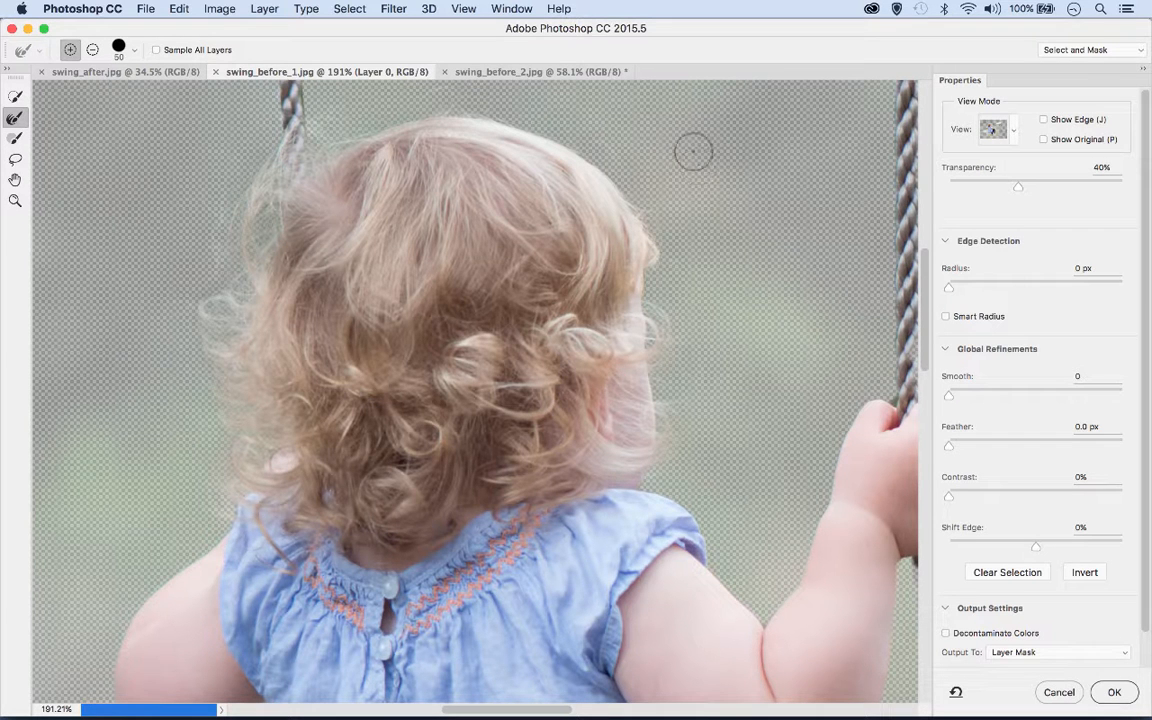
# Step: Show the selection edge, turn on Smart Radius and set the edge detection radius to 10 px
pyautogui.click(1044, 120)
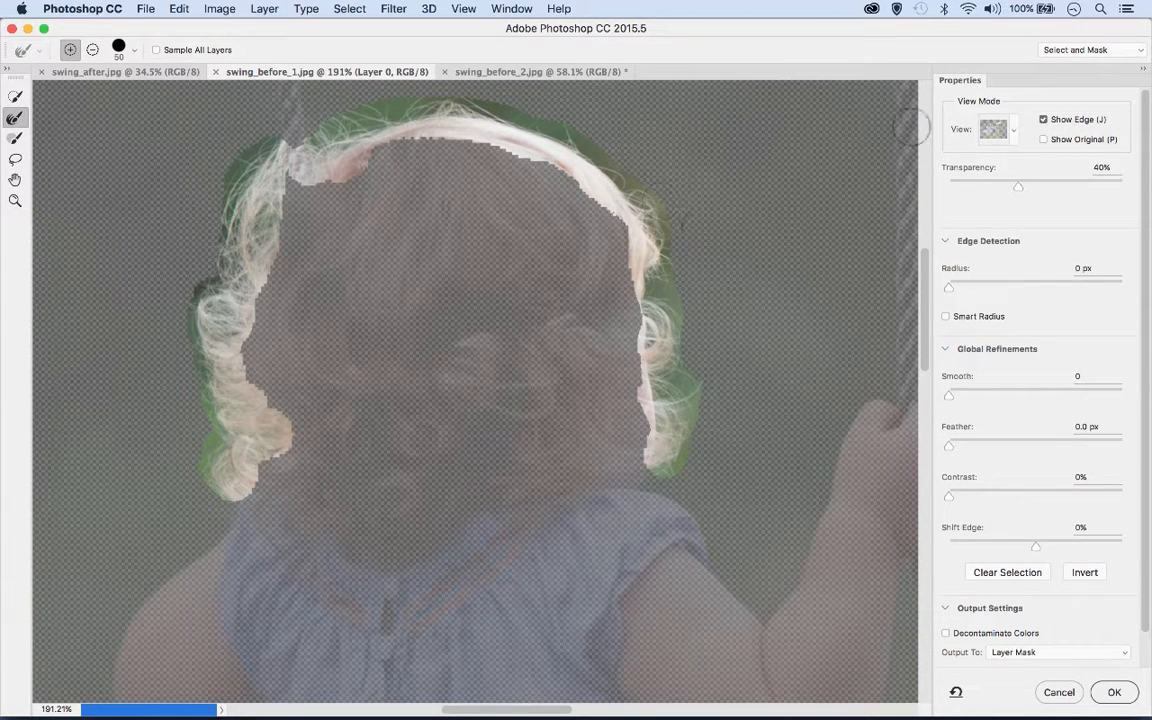
pyautogui.click(949, 290)
pyautogui.moveTo(952, 290); pyautogui.dragTo(954, 291)
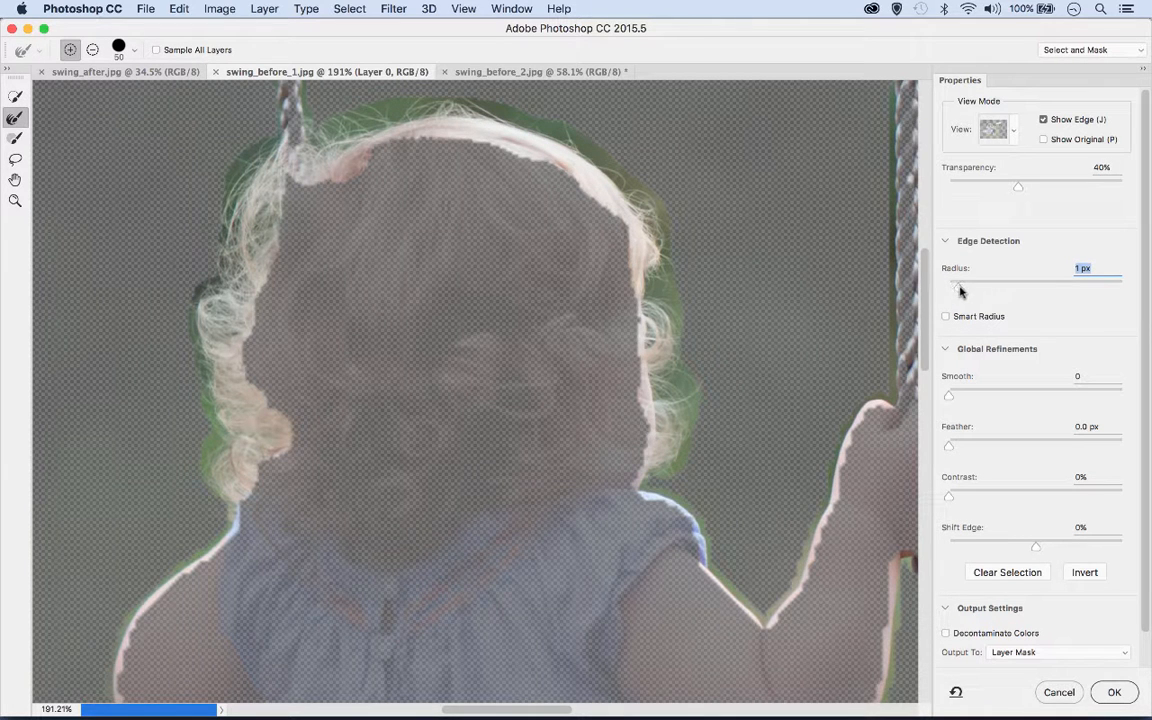
pyautogui.moveTo(962, 290); pyautogui.dragTo(965, 291)
pyautogui.moveTo(767, 524)
pyautogui.mouseDown()
pyautogui.moveTo(702, 452)
pyautogui.moveTo(632, 409)
pyautogui.mouseUp()
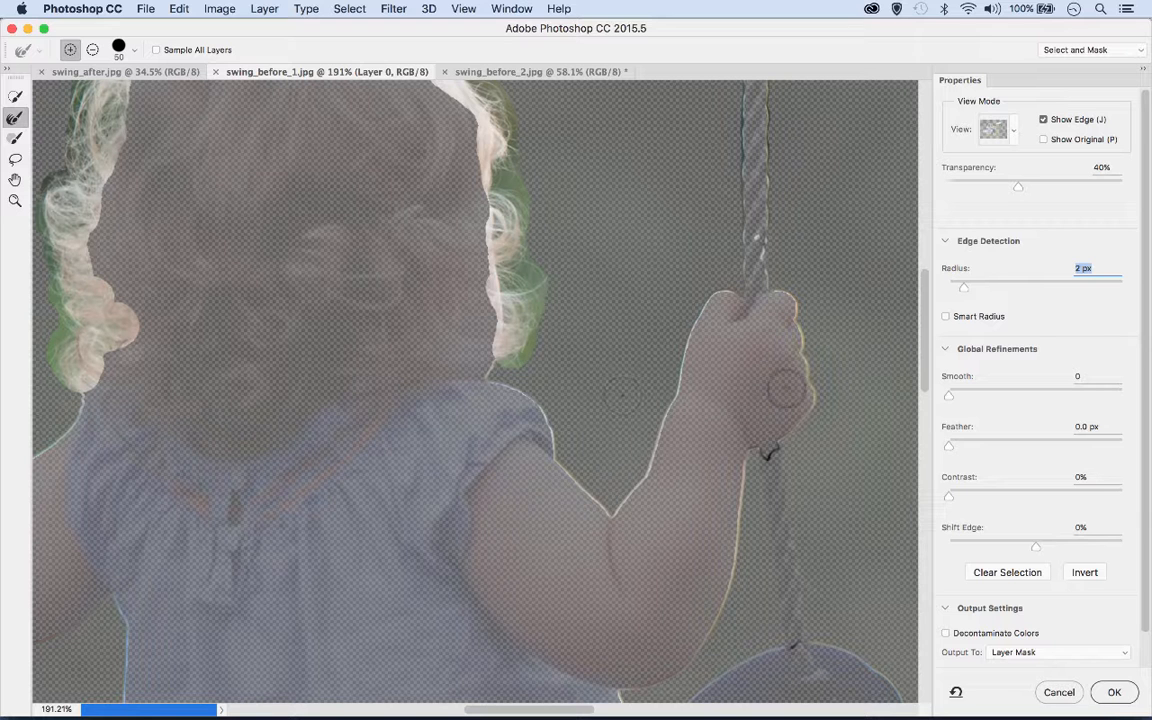
pyautogui.click(946, 317)
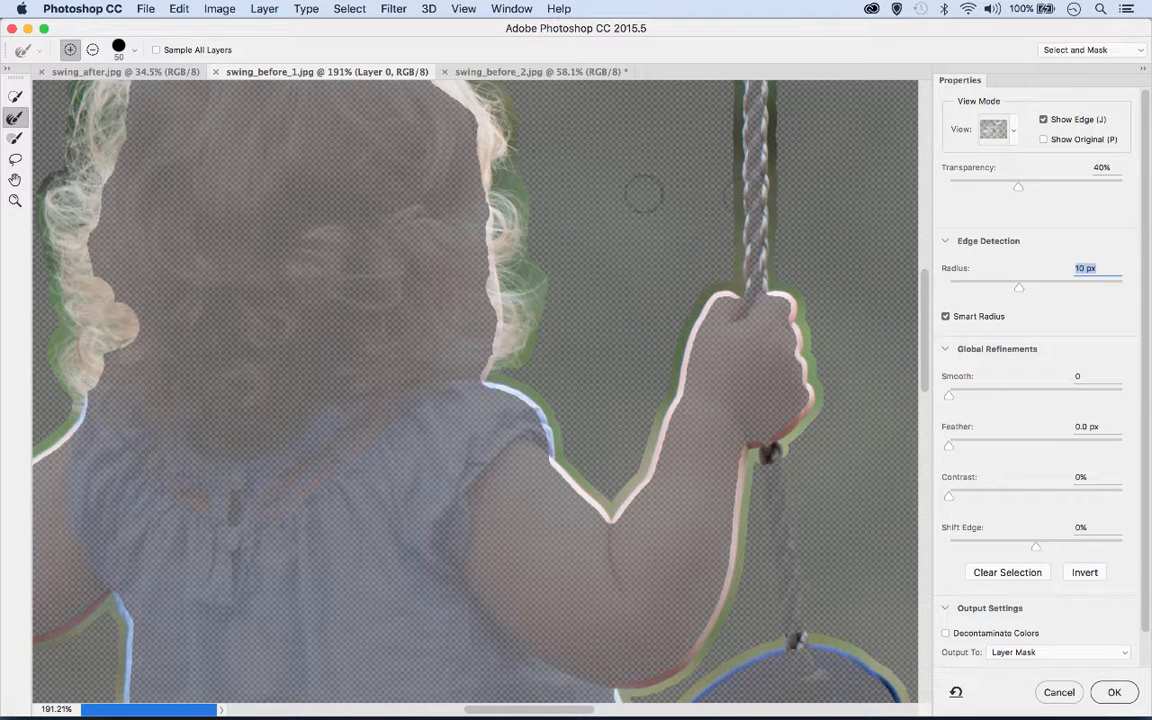
pyautogui.moveTo(643, 162); pyautogui.dragTo(588, 381)
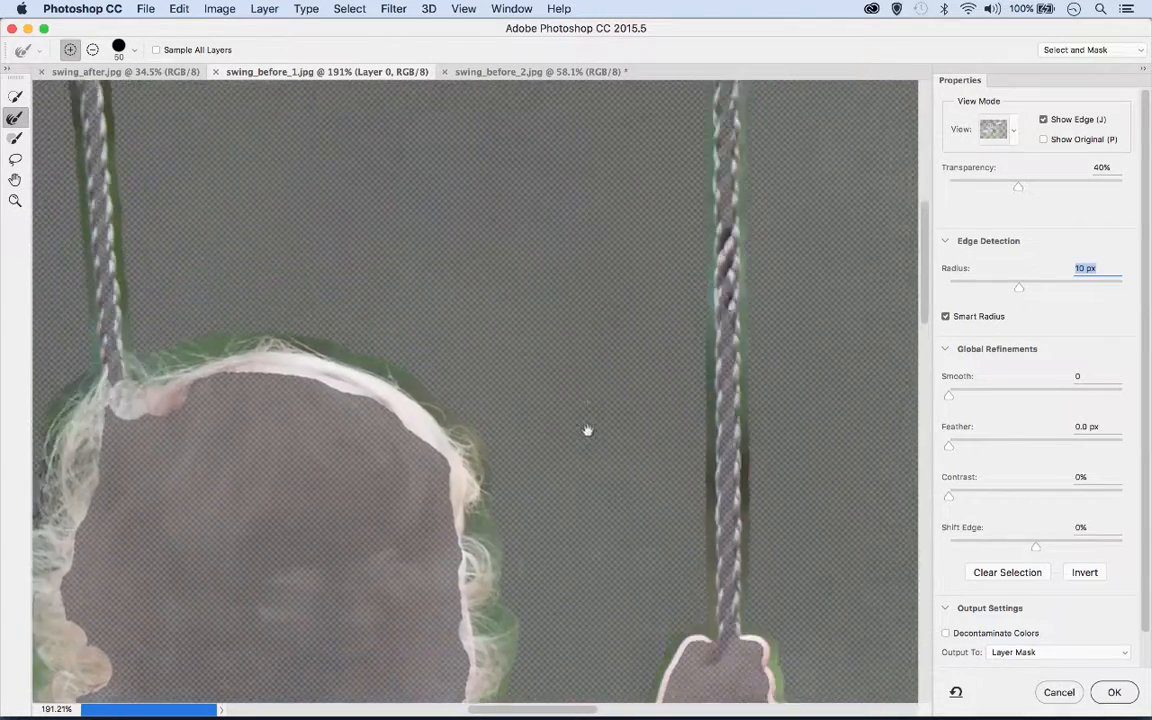
# Step: Check the detected edge around the hair, ropes, seat and shoes, and hide the edge display
pyautogui.scroll(-10, 428, 404)
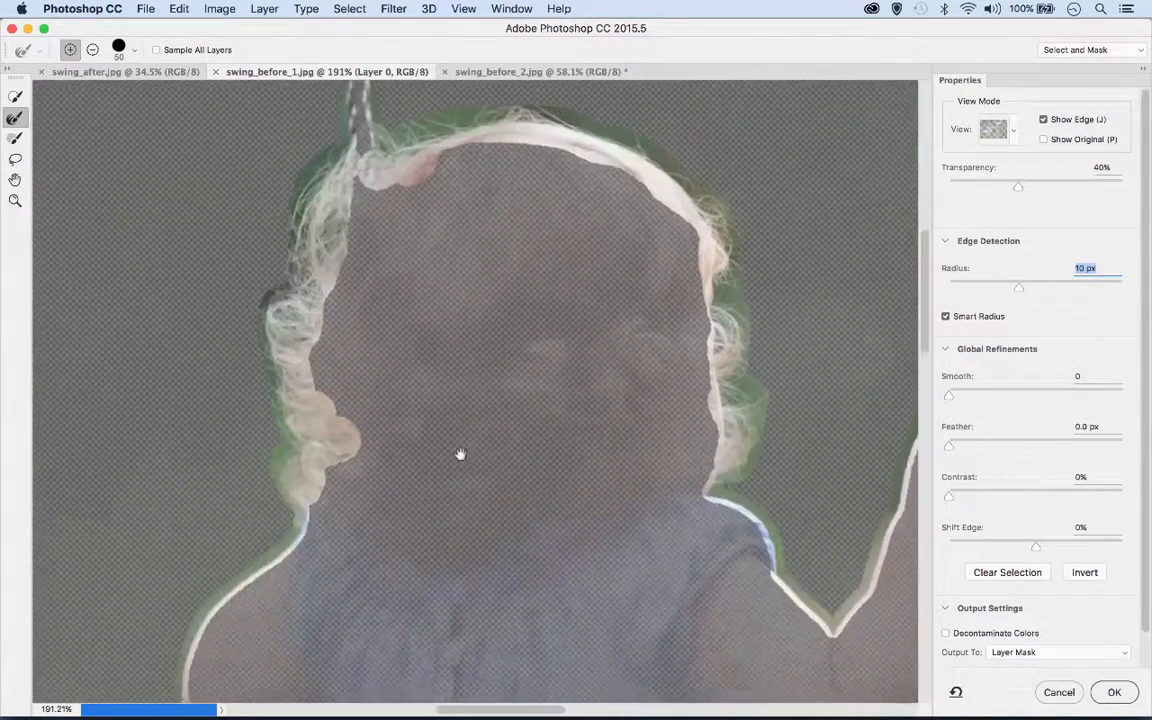
pyautogui.scroll(-15, 484, 414)
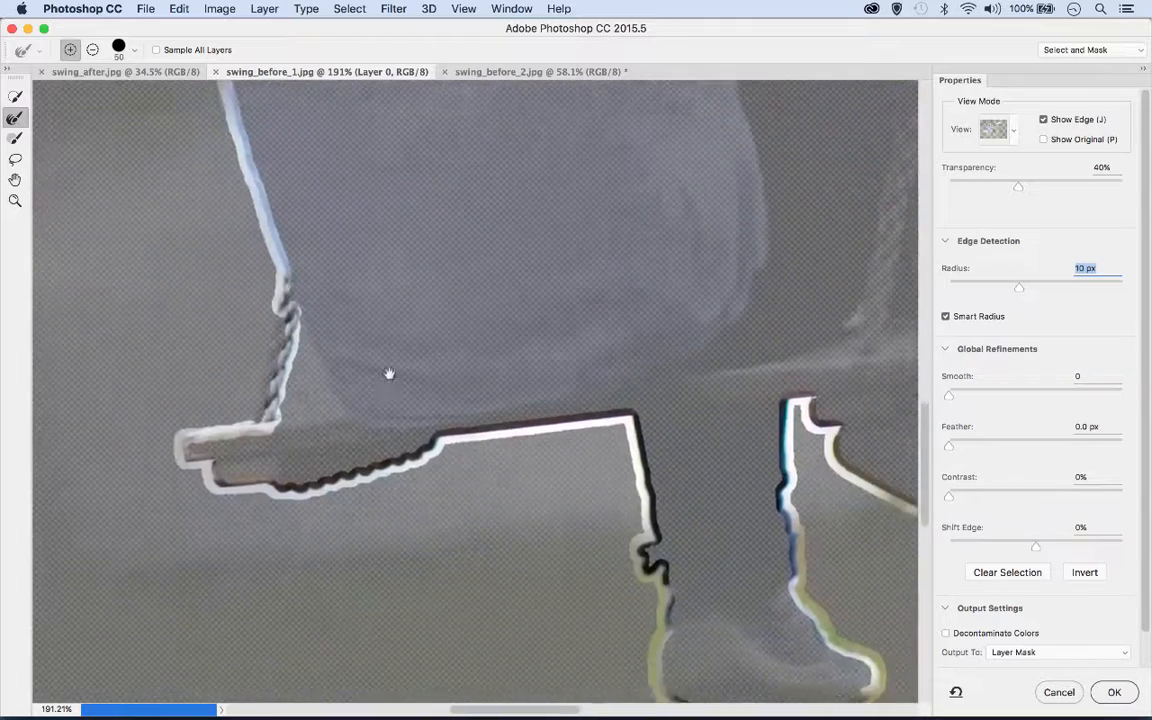
pyautogui.scroll(10, 575, 340)
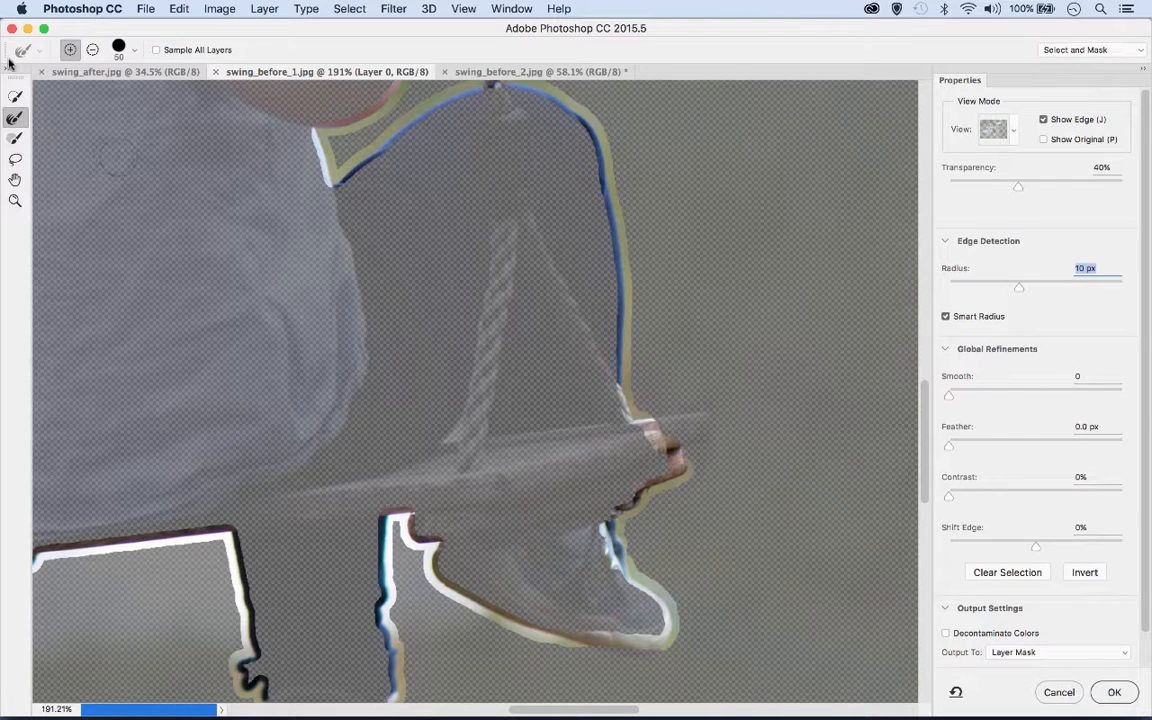
pyautogui.click(14, 97)
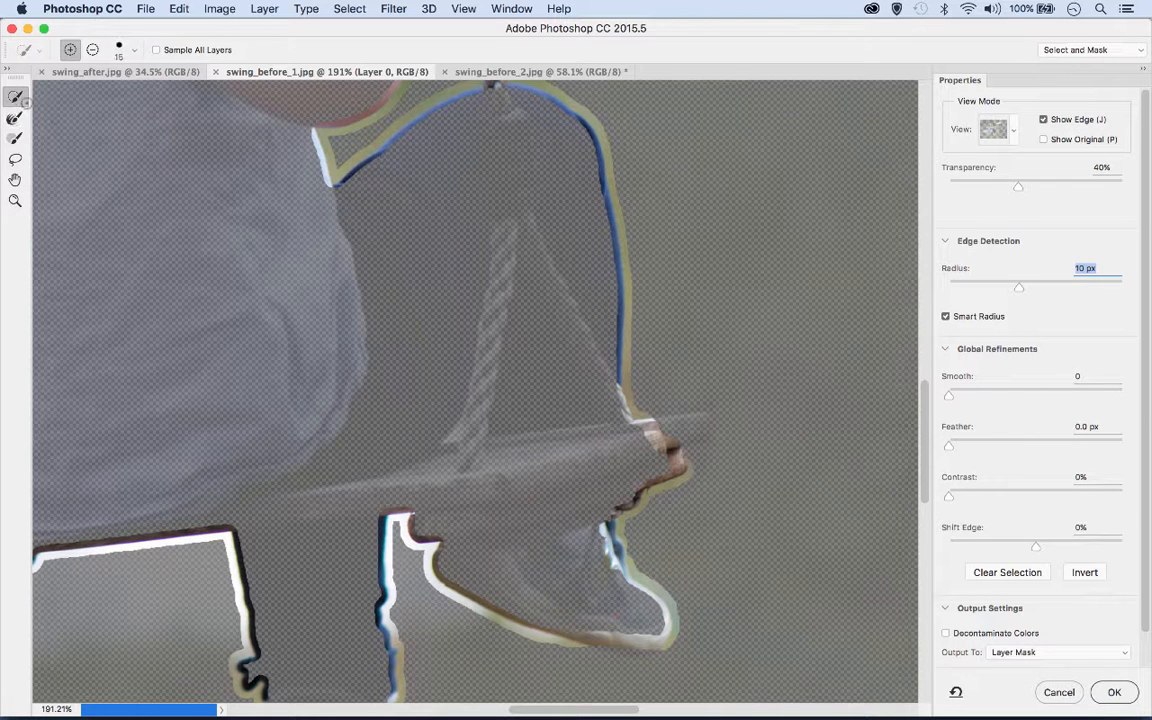
pyautogui.click(1043, 120)
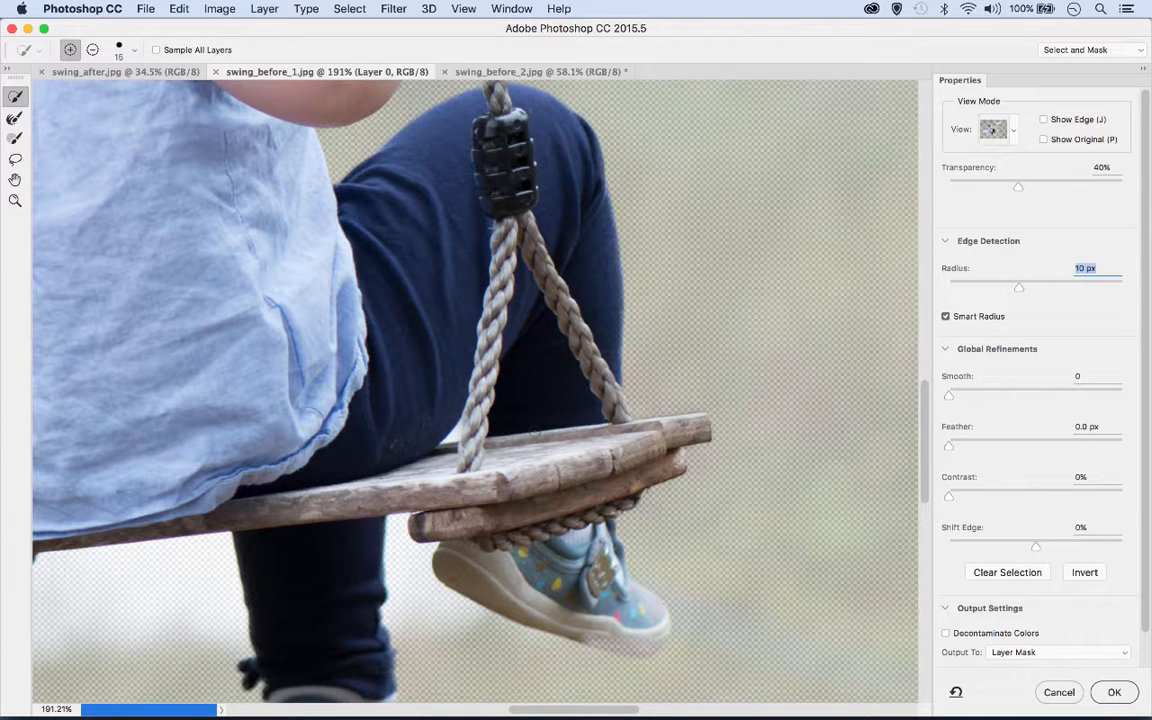
# Step: Subtract the background between the rope and the shirt hem above the seat with the Quick Selection tool at size 15
pyautogui.moveTo(236, 391); pyautogui.dragTo(503, 392)
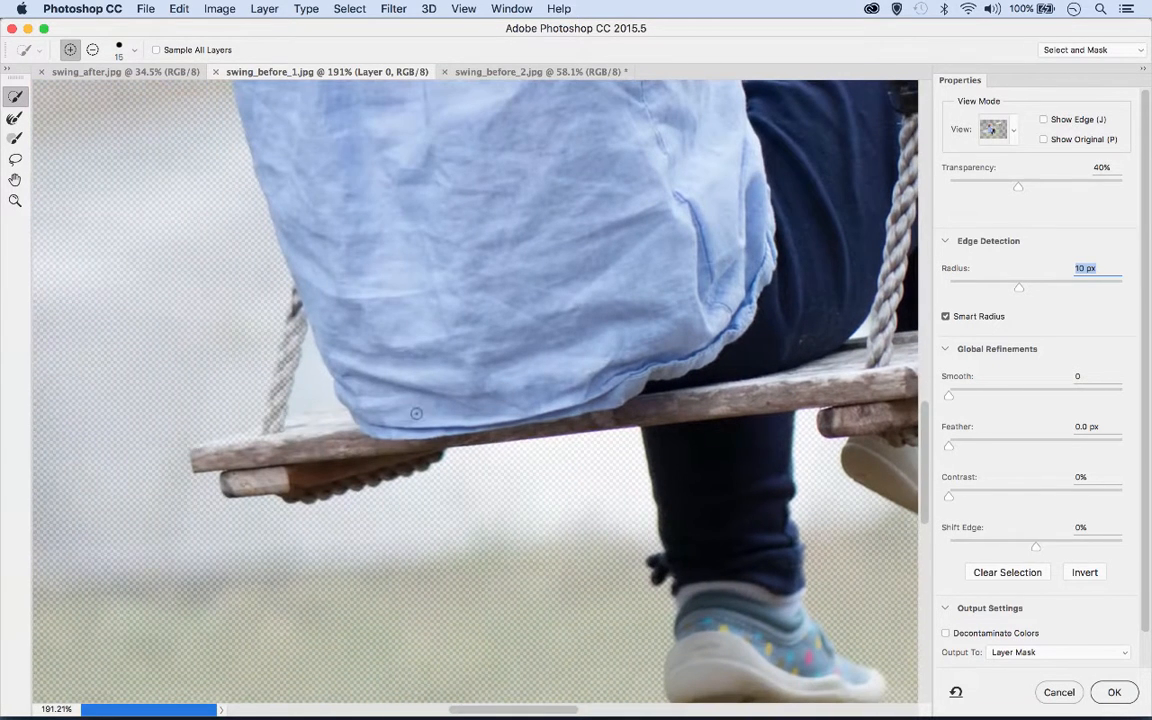
pyautogui.press('alt')
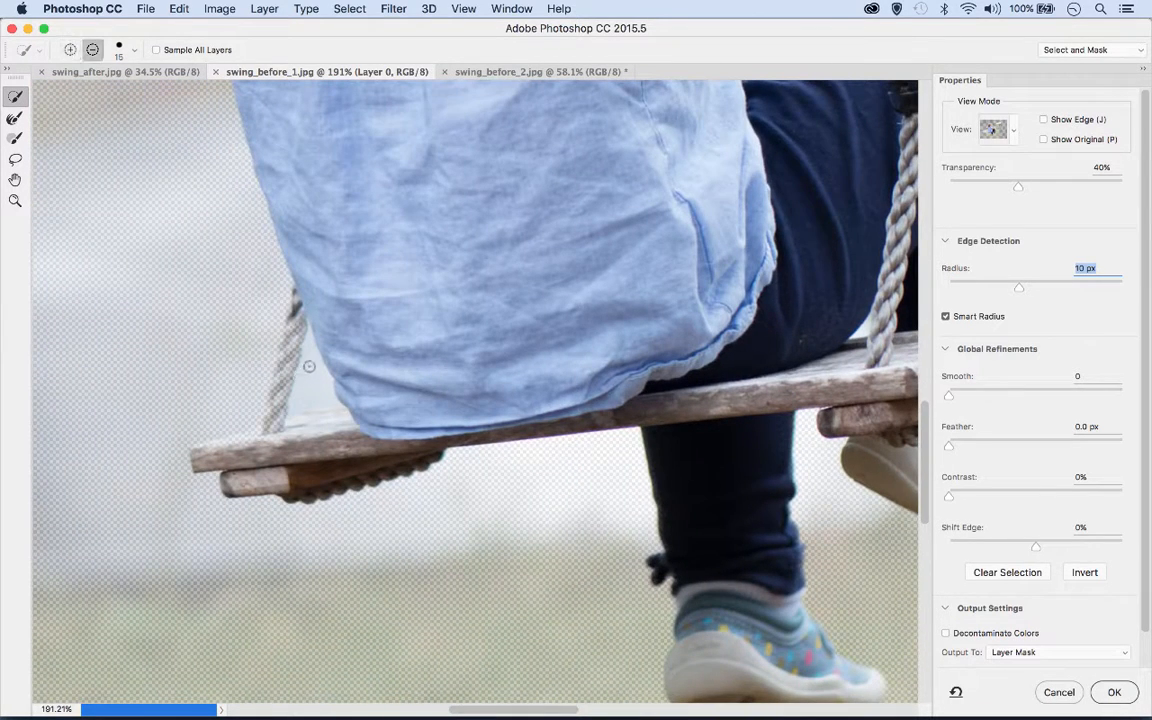
pyautogui.keyDown('alt'); pyautogui.moveTo(310, 385); pyautogui.dragTo(317, 404); pyautogui.keyUp('alt')
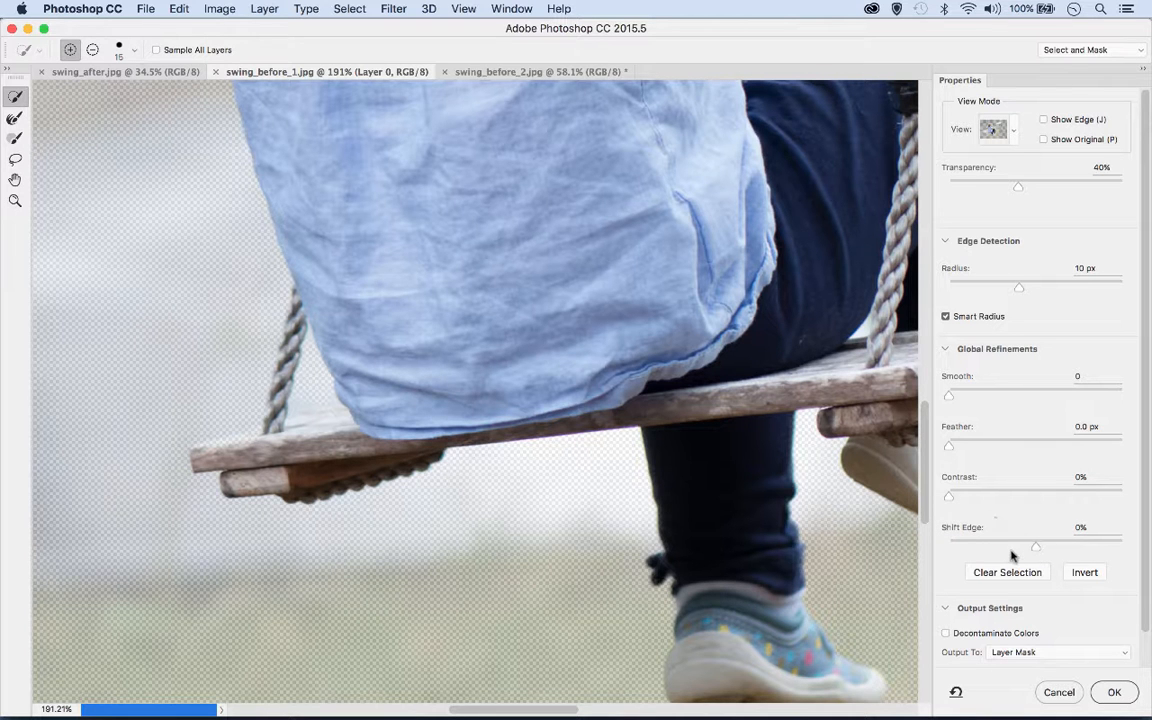
# Step: Output the refined selection as a Layer Mask and apply it to the layer
pyautogui.scroll(-2, 1040, 565)
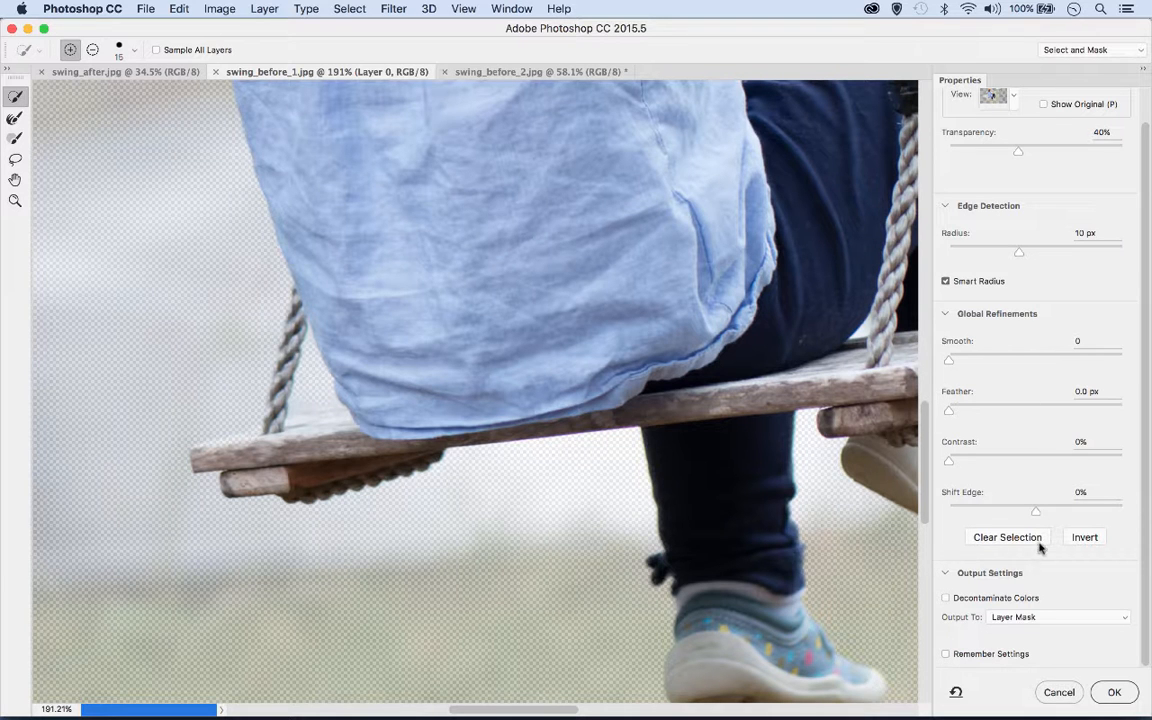
pyautogui.click(1033, 620)
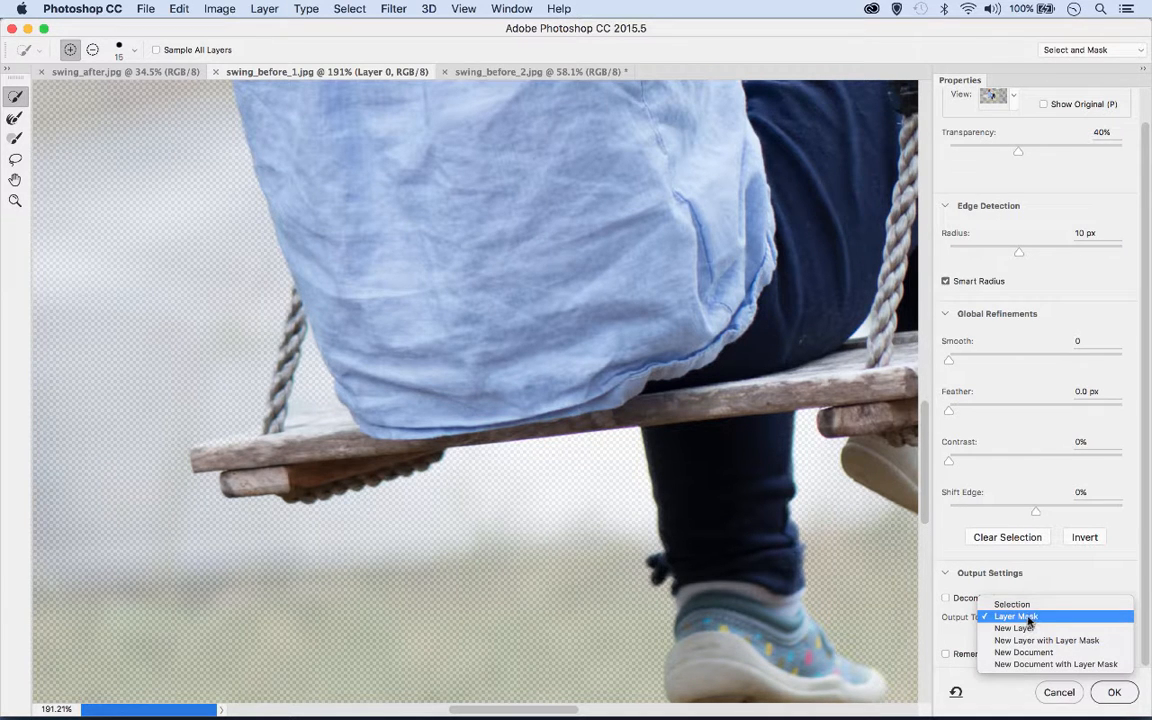
pyautogui.click(1029, 619)
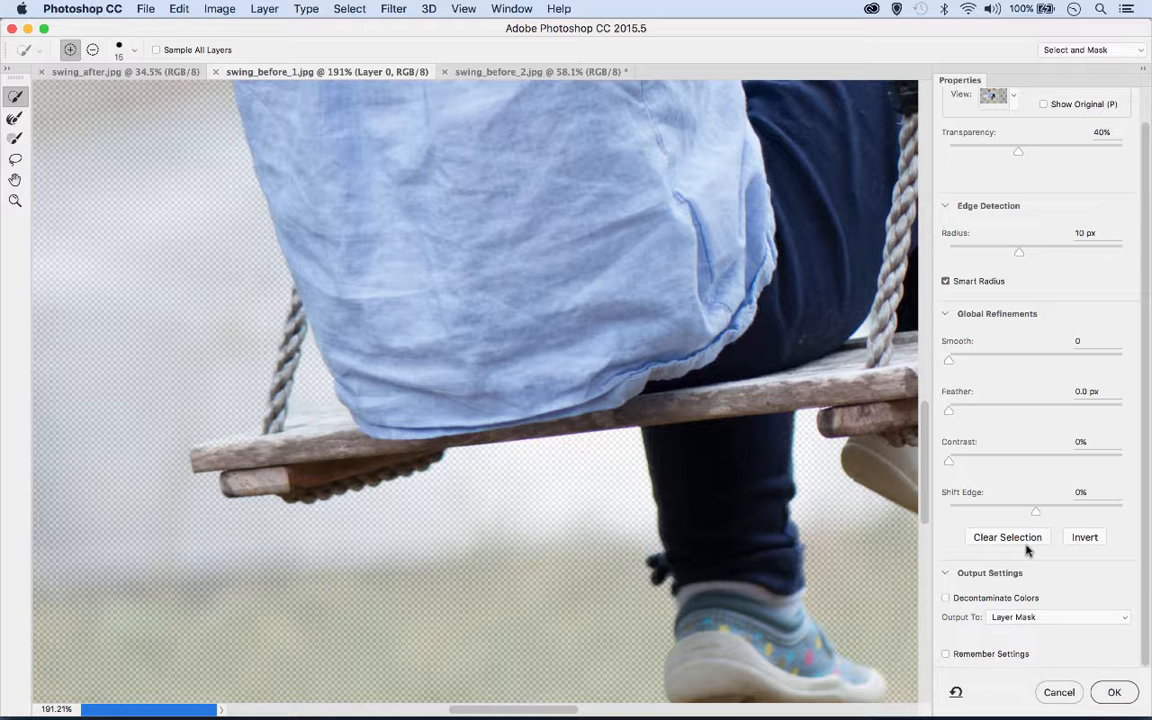
pyautogui.click(1113, 693)
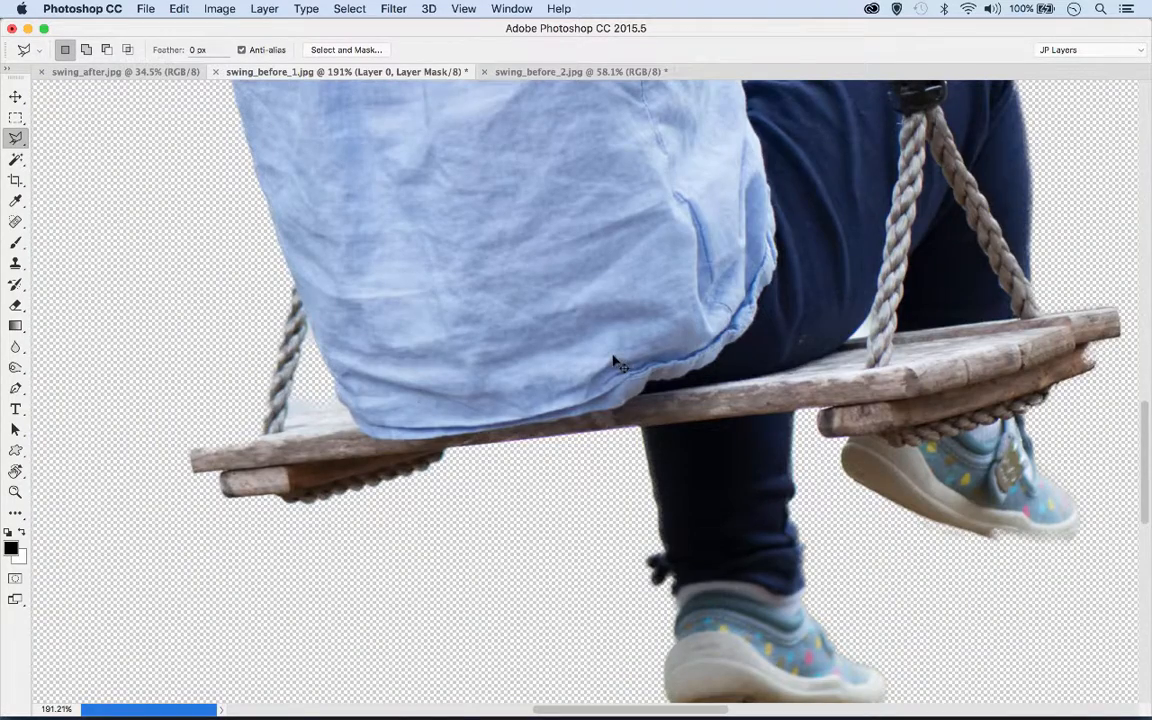
# Step: Move the masked girl on the swing into swing_before_2.jpg and place her over the cloudy sky
pyautogui.press('super+0')
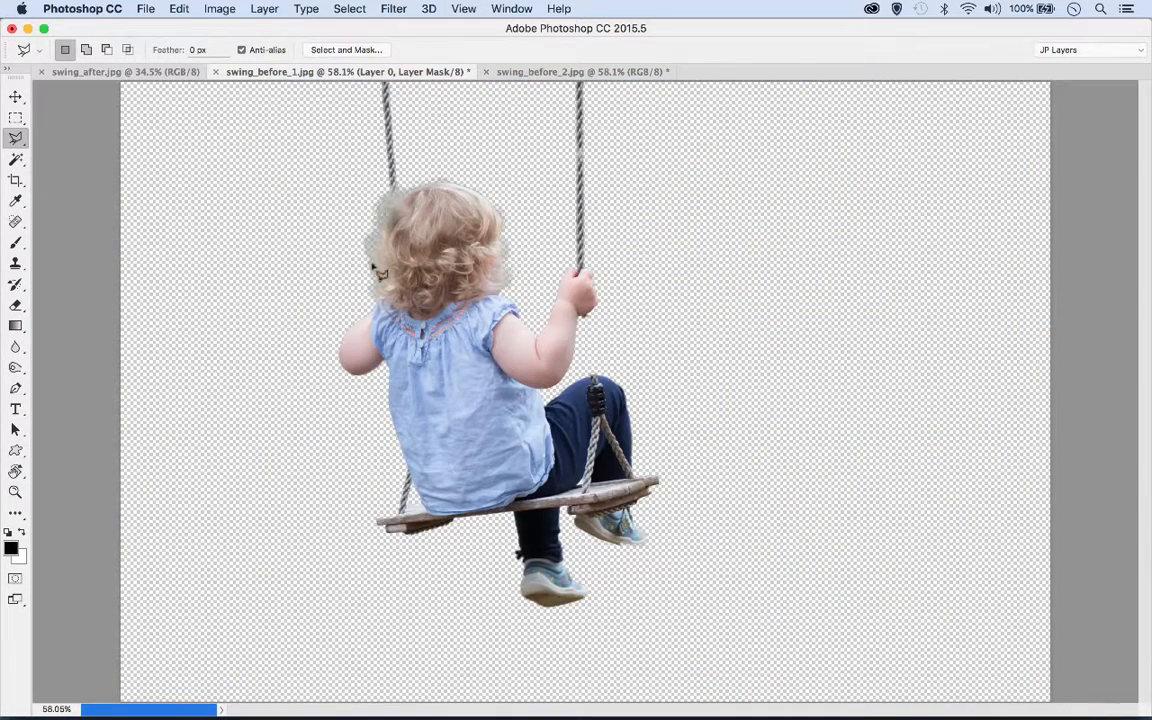
pyautogui.click(15, 96)
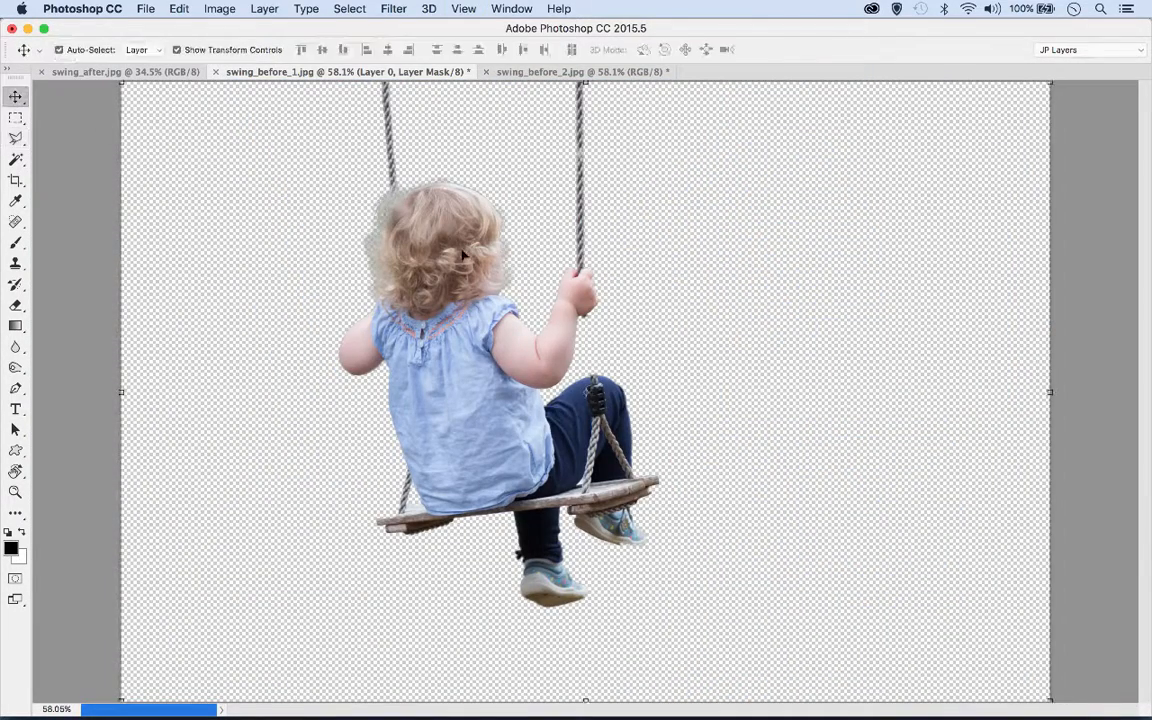
pyautogui.moveTo(450, 256); pyautogui.dragTo(548, 92)
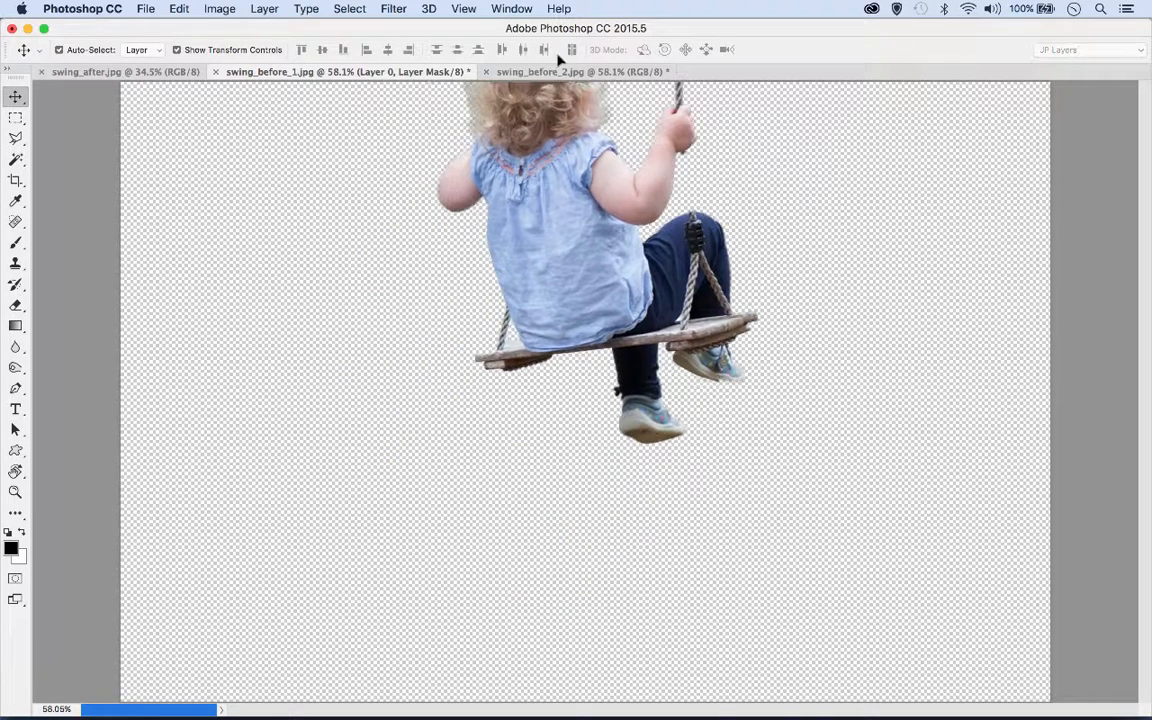
pyautogui.click(559, 72)
pyautogui.moveTo(371, 241)
pyautogui.mouseDown()
pyautogui.moveTo(374, 225)
pyautogui.moveTo(388, 270)
pyautogui.moveTo(376, 232)
pyautogui.mouseUp()
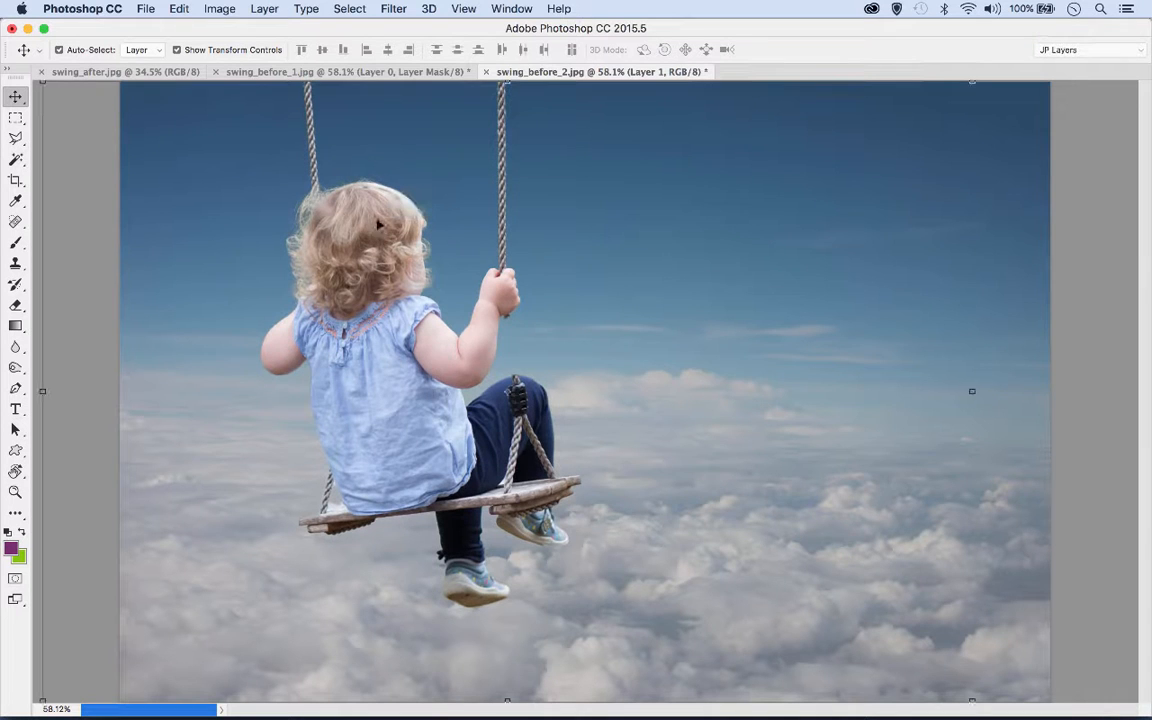
# Step: Display the document's layers beside the girl and select the mask of the girl's layer
pyautogui.click(511, 10)
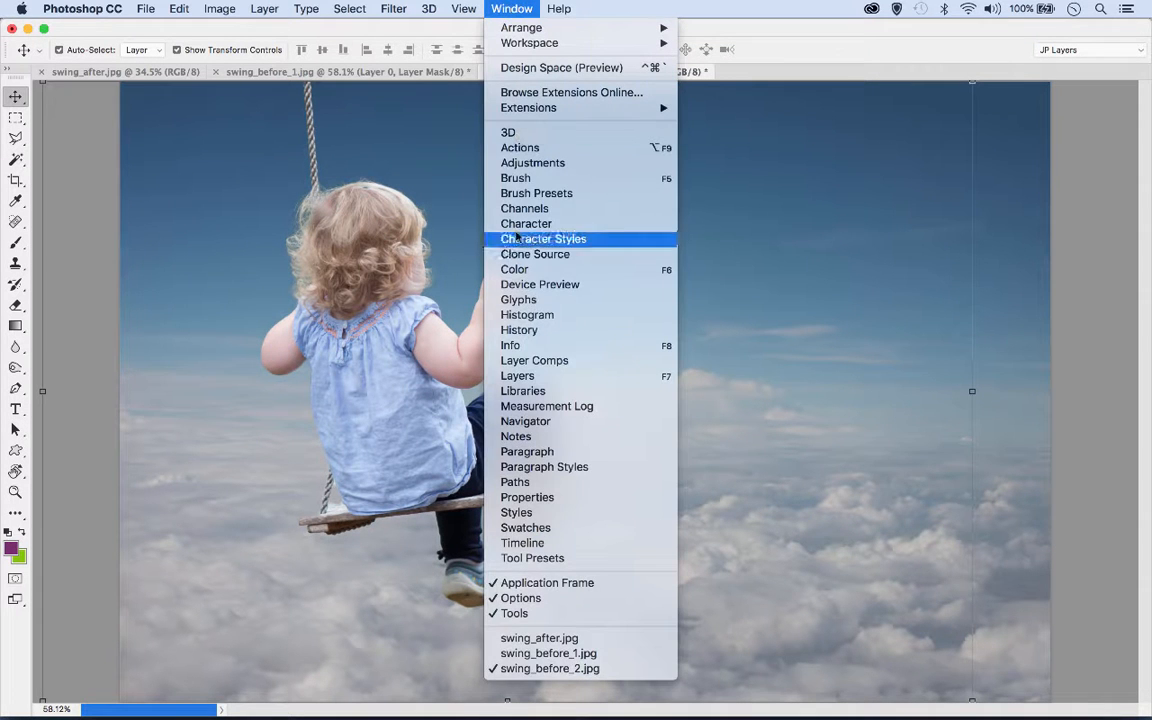
pyautogui.click(510, 375)
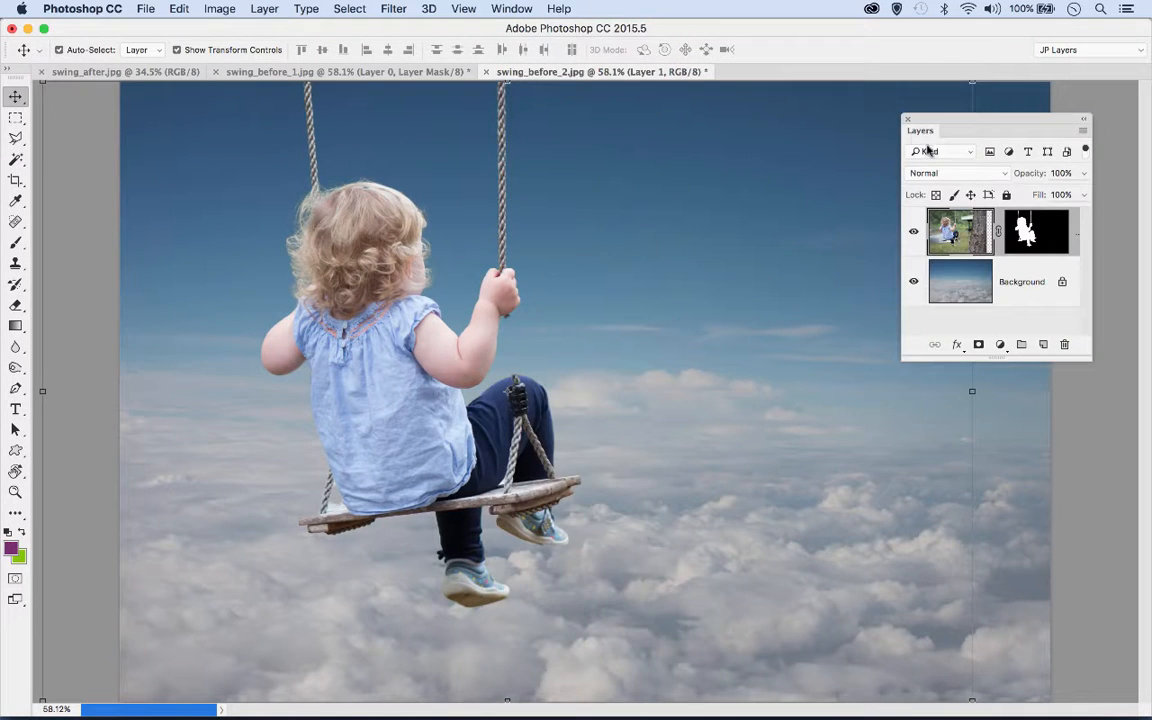
pyautogui.moveTo(925, 134); pyautogui.dragTo(761, 158)
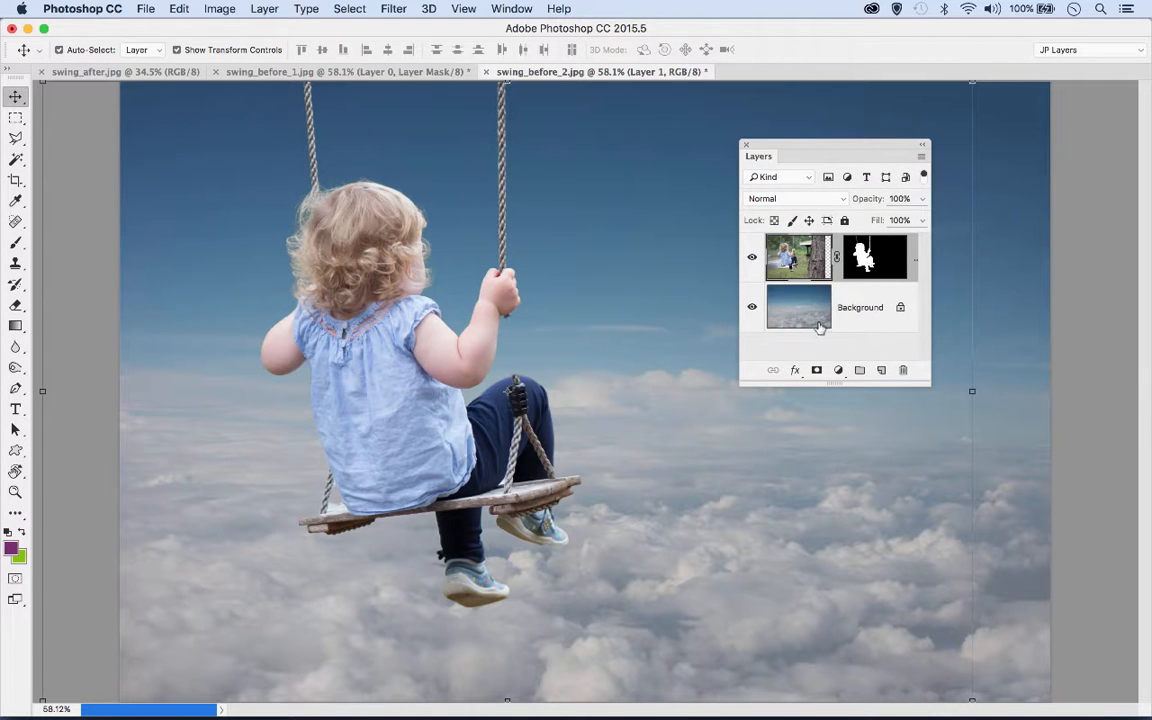
pyautogui.click(898, 252)
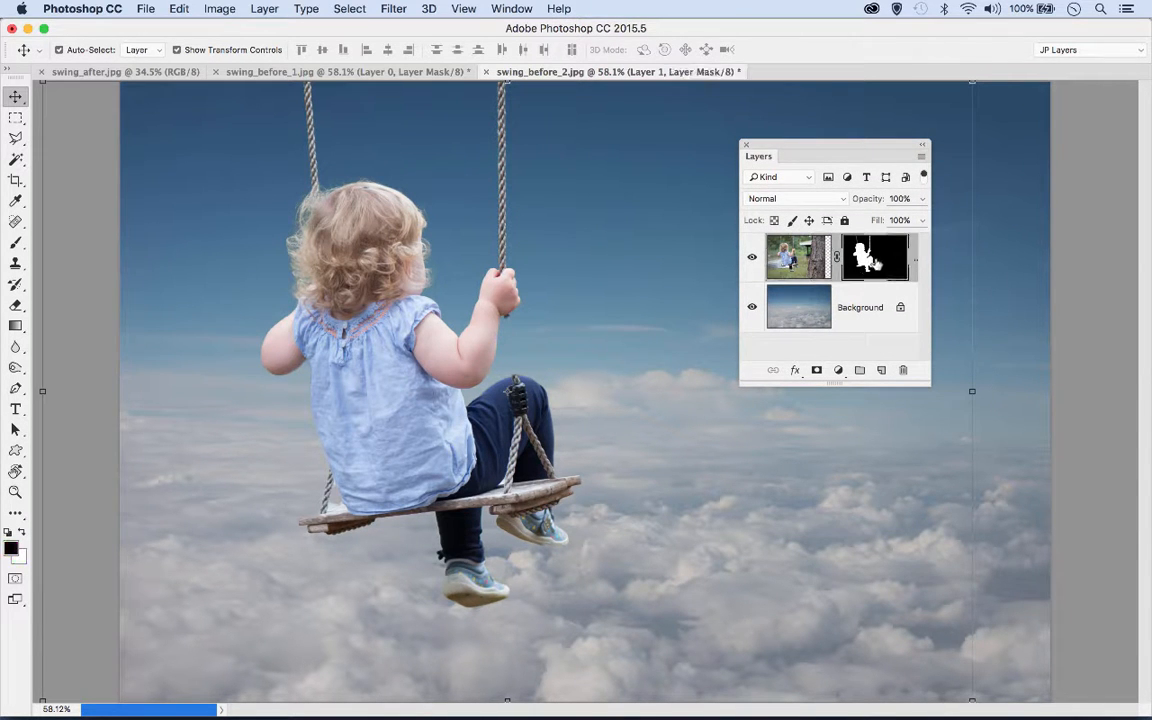
# Step: Inspect the cut-out edges from the shoes up to the hair and reopen the layer mask in Select and Mask
pyautogui.scroll(6, 530, 483)
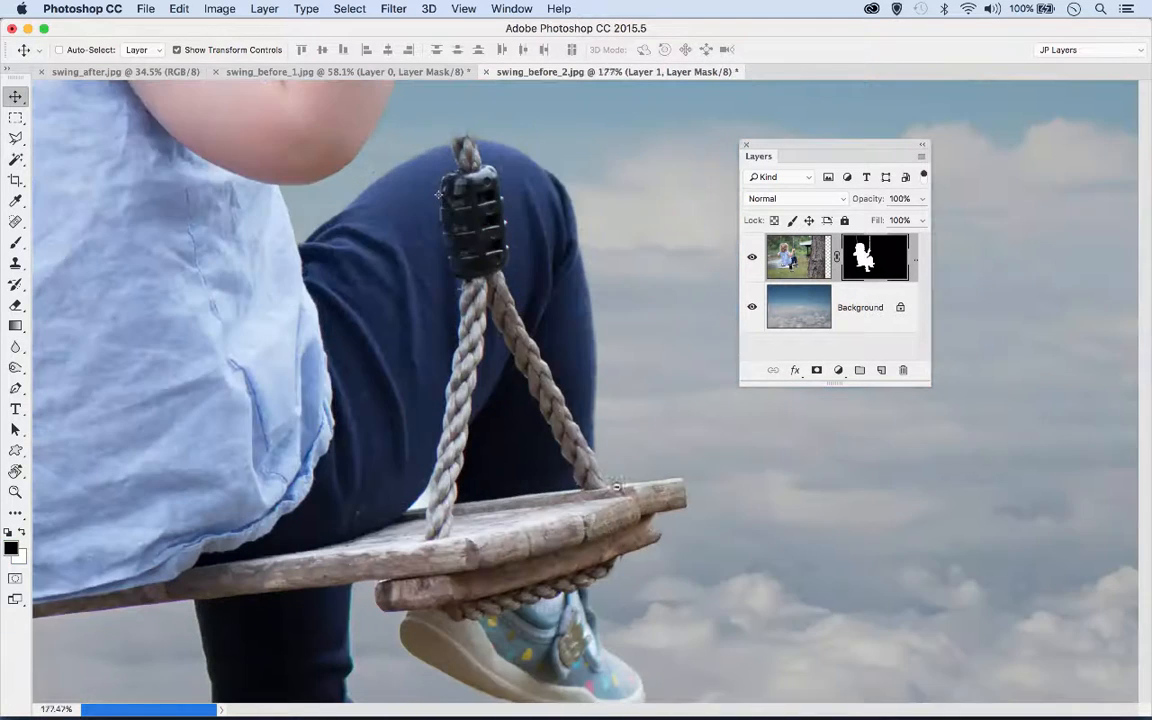
pyautogui.scroll(-3, 530, 483)
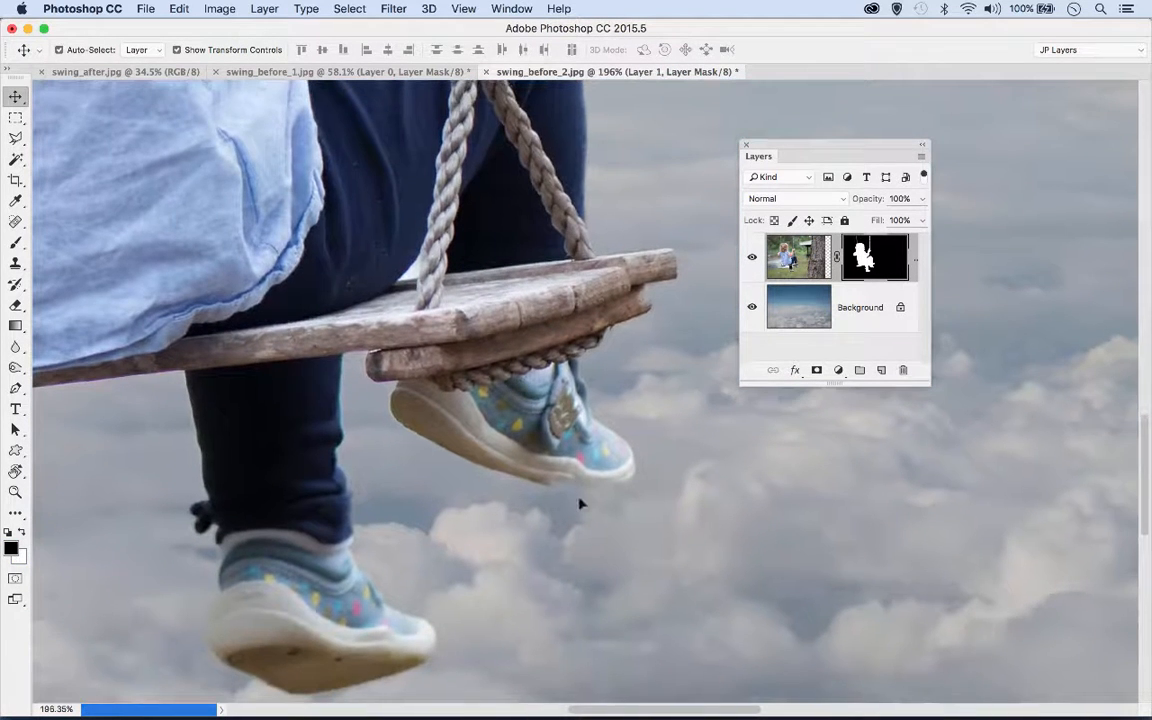
pyautogui.scroll(15, 412, 323)
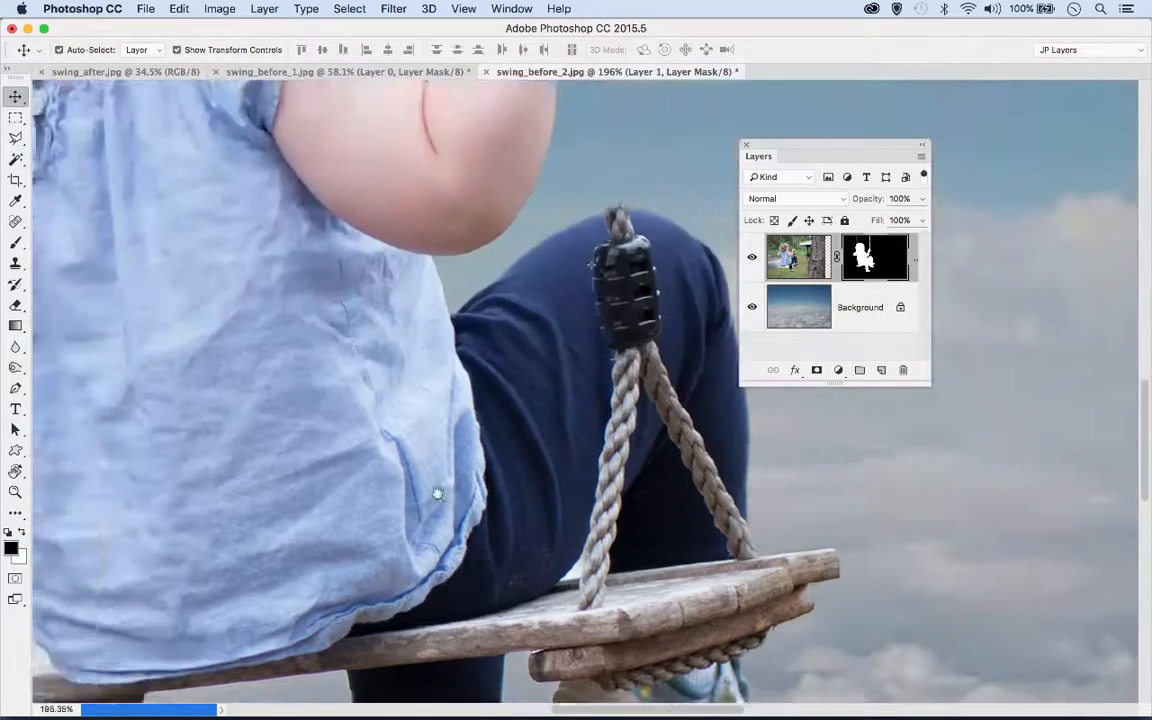
pyautogui.scroll(3, 372, 428)
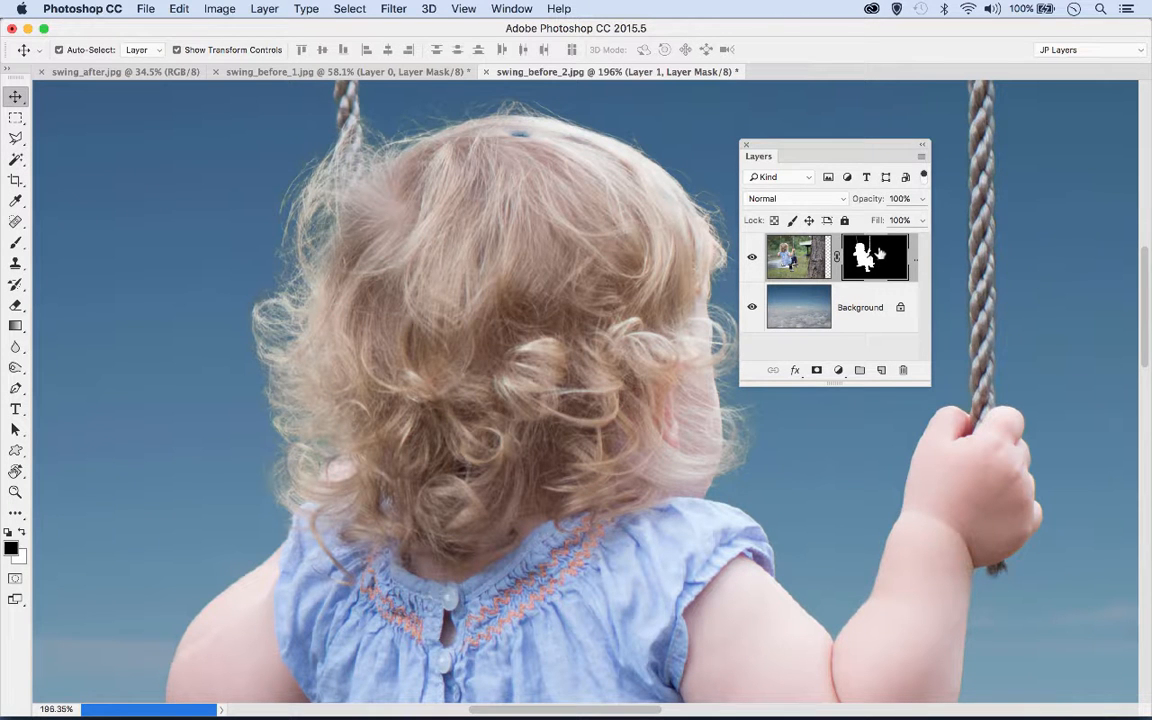
pyautogui.rightClick(880, 254)
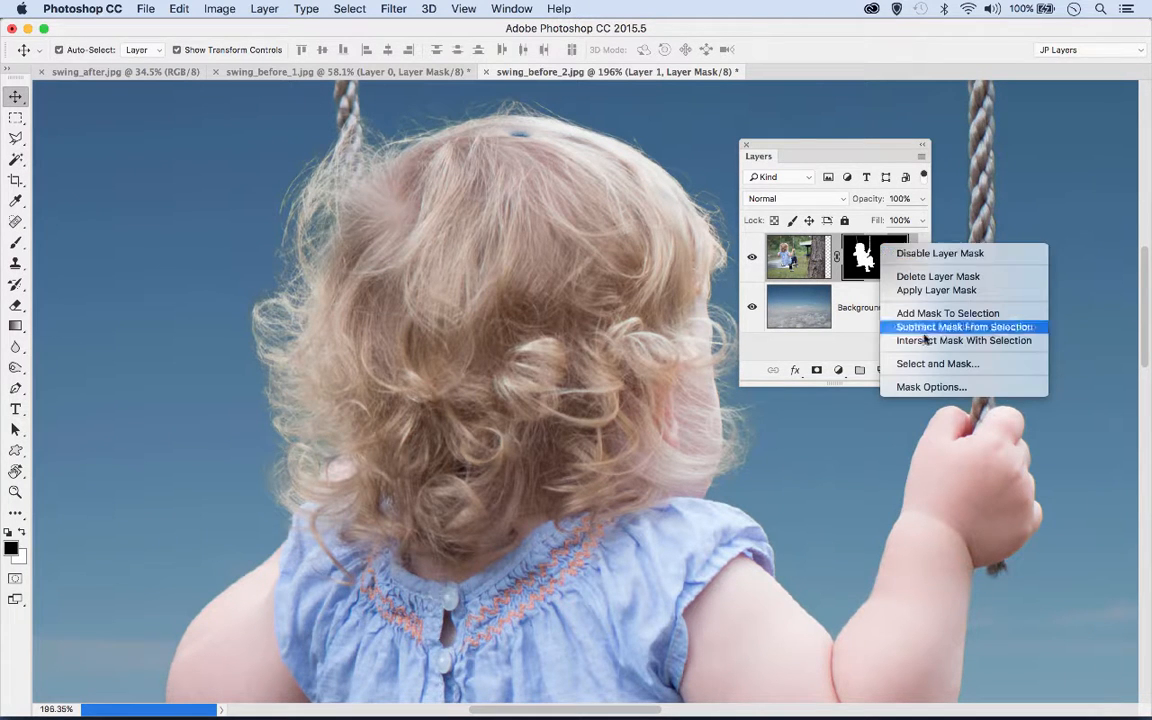
pyautogui.click(945, 366)
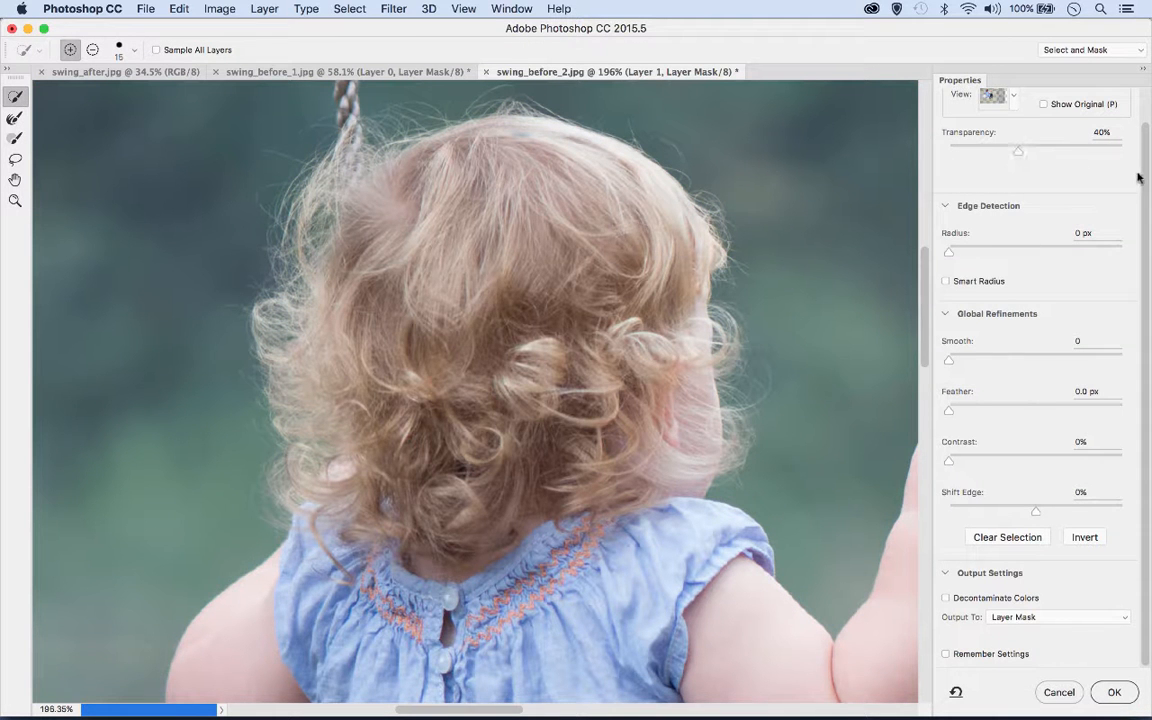
# Step: Set the preview transparency to 100% so the girl shows against the sky alone
pyautogui.scroll(2, 1100, 170)
pyautogui.moveTo(1021, 188); pyautogui.dragTo(1083, 187)
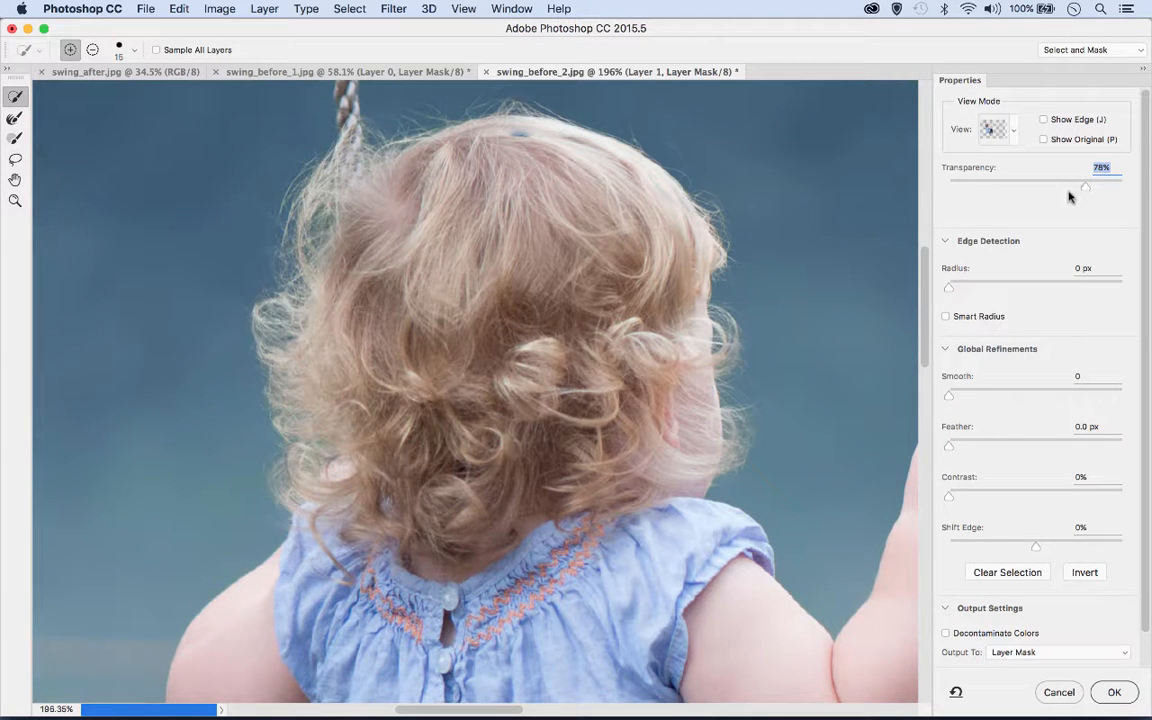
pyautogui.press('super+0')
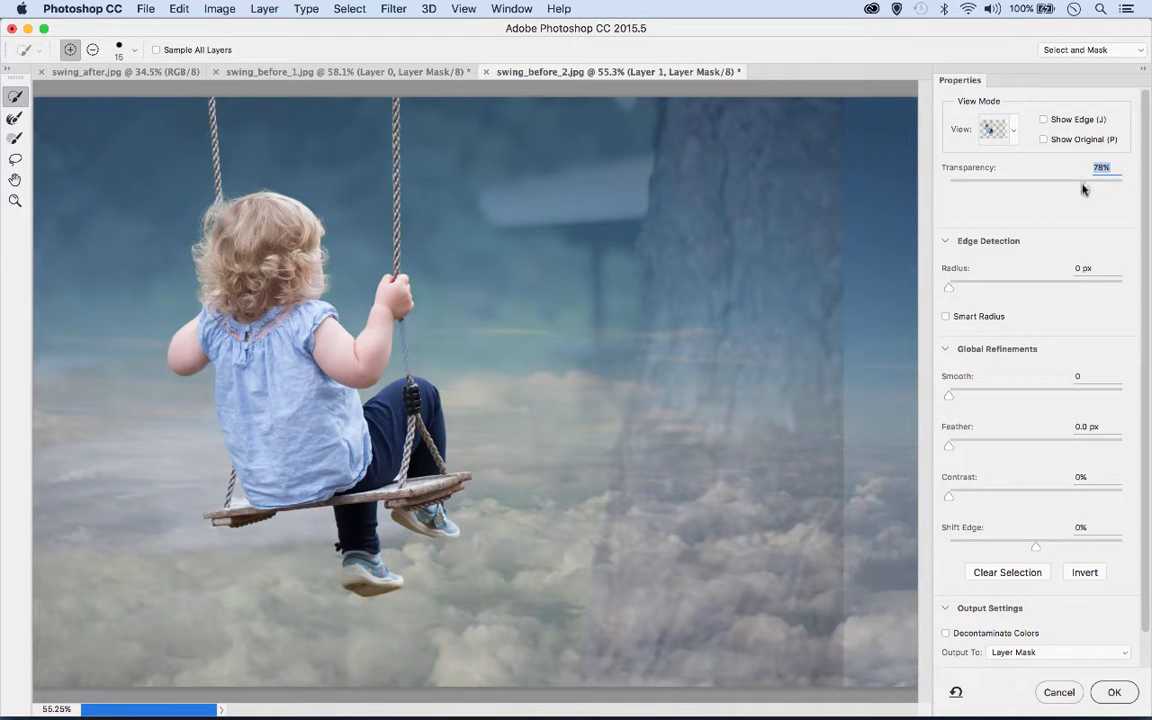
pyautogui.moveTo(1083, 186); pyautogui.dragTo(1126, 185)
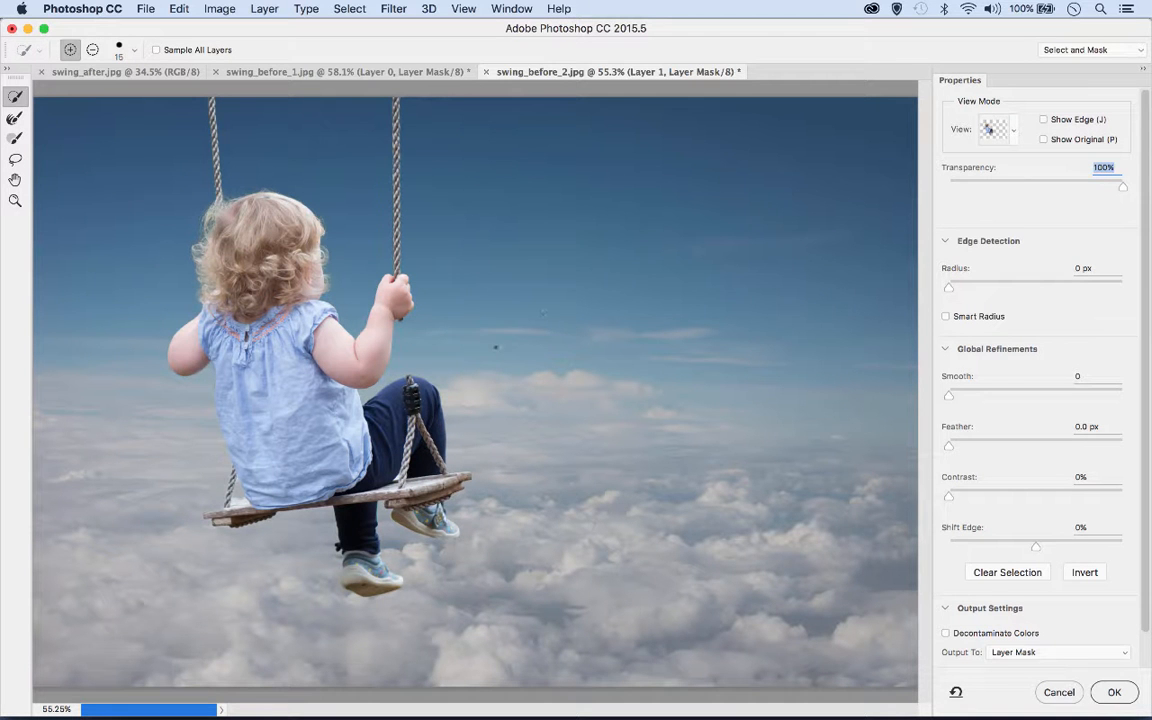
# Step: Refine the hair edge on the side below the rope with the Refine Edge Brush at size 80
pyautogui.press('super+plus')
pyautogui.press('super+plus')
pyautogui.press('super+plus')
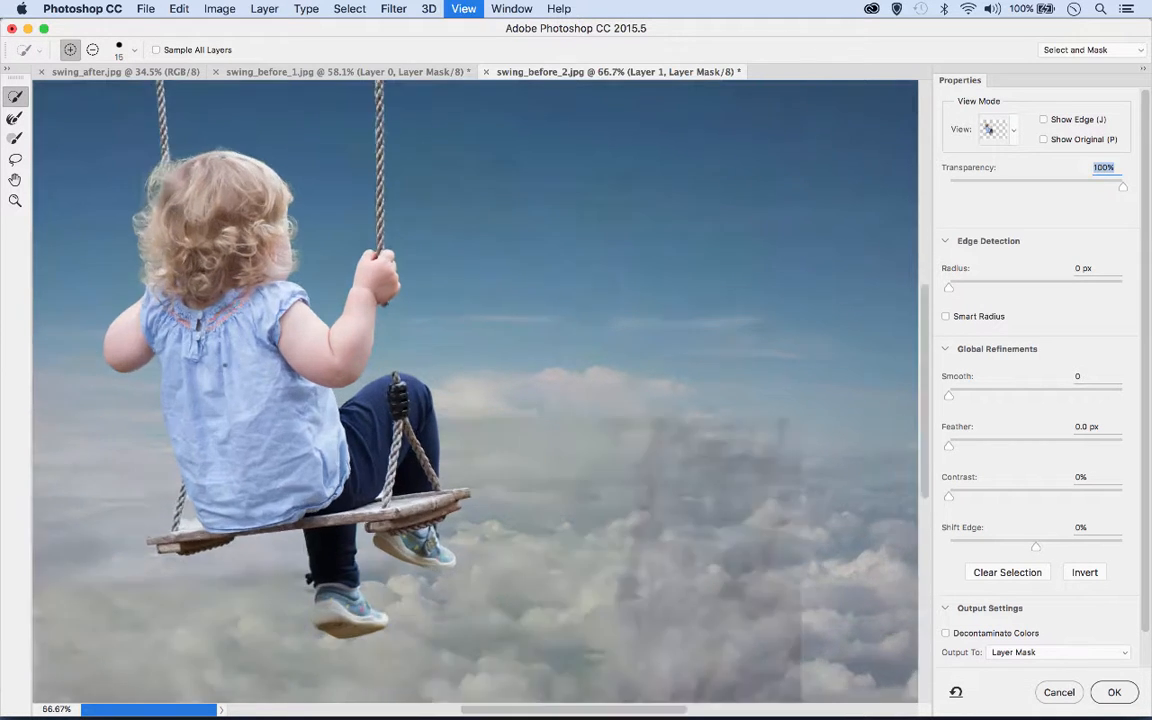
pyautogui.moveTo(99, 231); pyautogui.dragTo(352, 411)
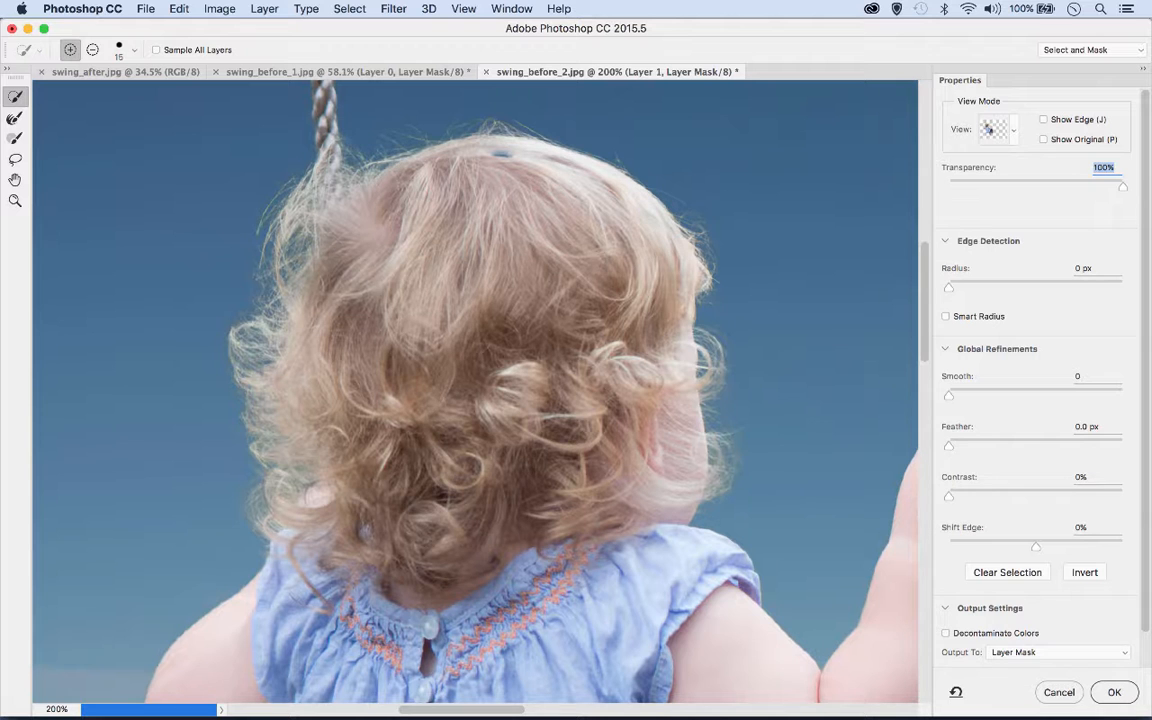
pyautogui.click(15, 118)
pyautogui.press(']')
pyautogui.press(']')
pyautogui.press(']')
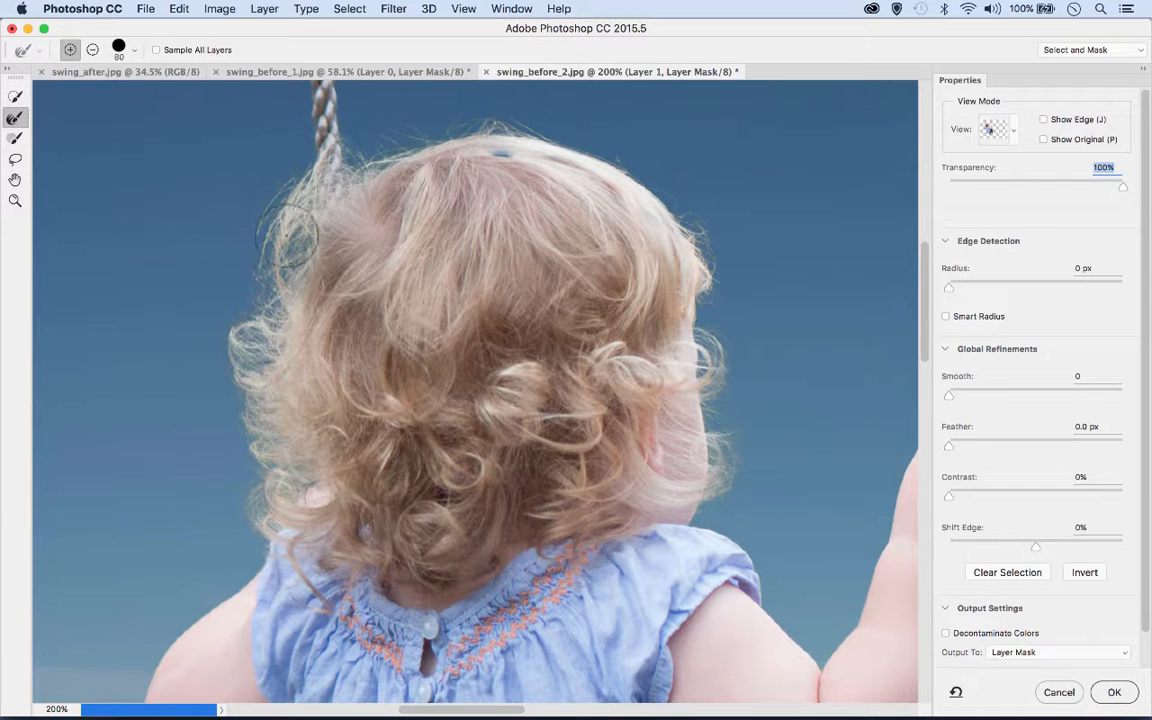
pyautogui.moveTo(285, 240)
pyautogui.mouseDown()
pyautogui.moveTo(257, 340)
pyautogui.moveTo(280, 486)
pyautogui.moveTo(243, 528)
pyautogui.moveTo(261, 307)
pyautogui.moveTo(291, 331)
pyautogui.moveTo(282, 390)
pyautogui.mouseUp()
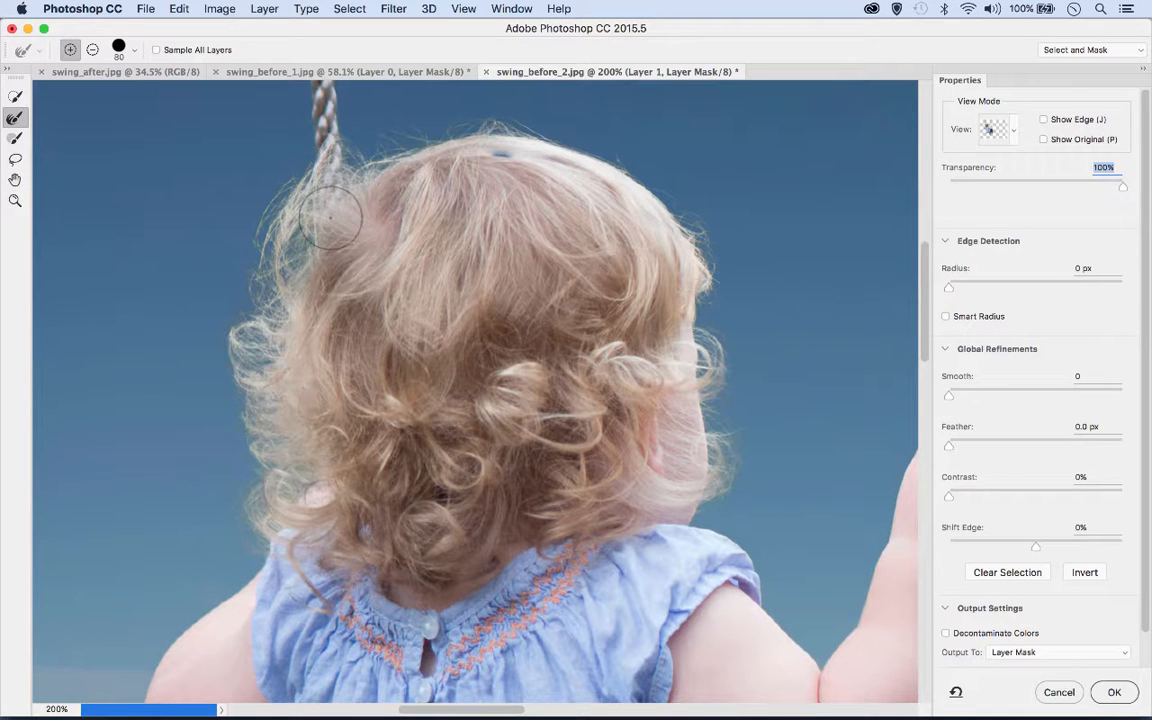
# Step: Refine the small gap in the hair at the crown of the head with the Refine Edge Brush at size 40
pyautogui.press('[')
pyautogui.press('[')
pyautogui.press('[')
pyautogui.press('[')
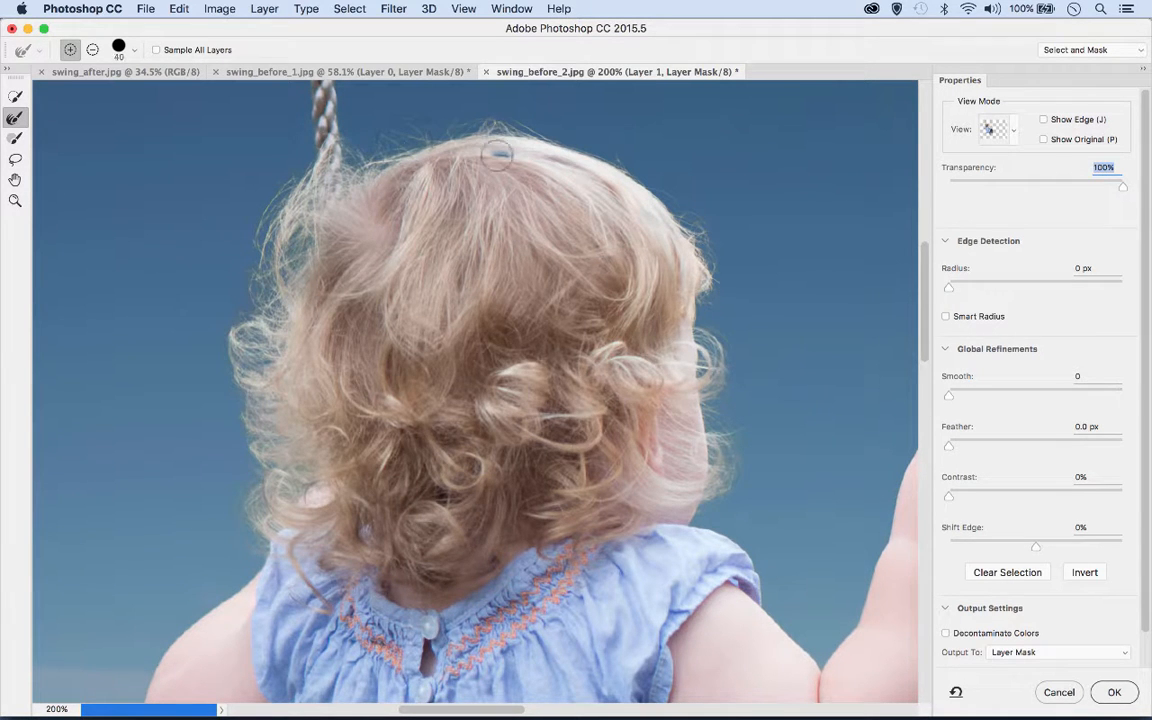
pyautogui.moveTo(494, 155); pyautogui.dragTo(508, 152)
pyautogui.moveTo(670, 505)
pyautogui.mouseDown()
pyautogui.moveTo(666, 452)
pyautogui.moveTo(554, 376)
pyautogui.moveTo(410, 233)
pyautogui.mouseUp()
pyautogui.moveTo(760, 600)
pyautogui.mouseDown()
pyautogui.moveTo(617, 414)
pyautogui.moveTo(613, 362)
pyautogui.mouseUp()
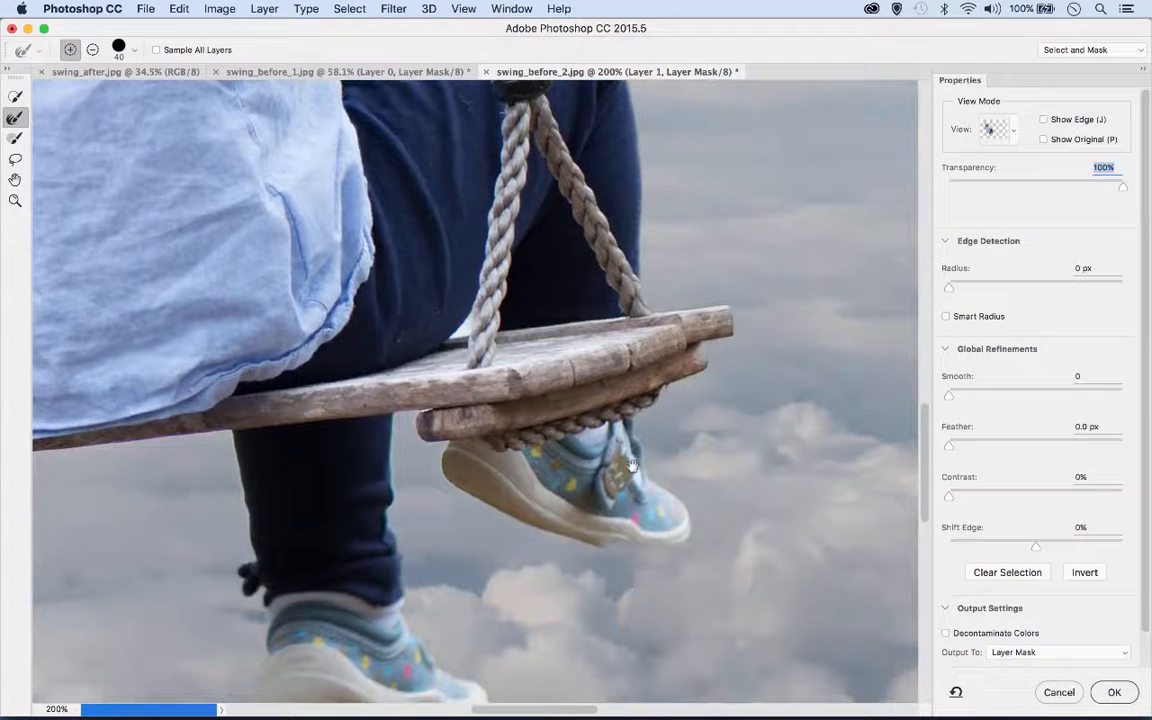
# Step: Add the missing sole edge of the shoe just under the swing seat with the Quick Selection tool at size 30
pyautogui.click(15, 96)
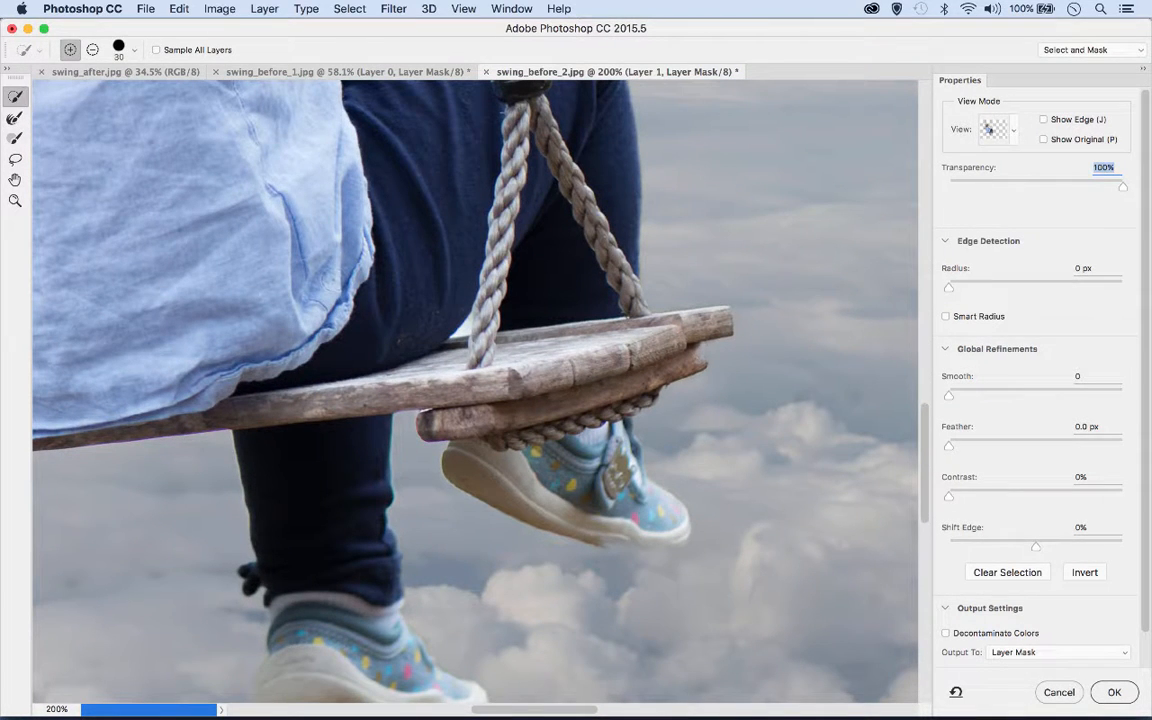
pyautogui.moveTo(608, 534)
pyautogui.mouseDown()
pyautogui.moveTo(639, 546)
pyautogui.moveTo(659, 537)
pyautogui.mouseUp()
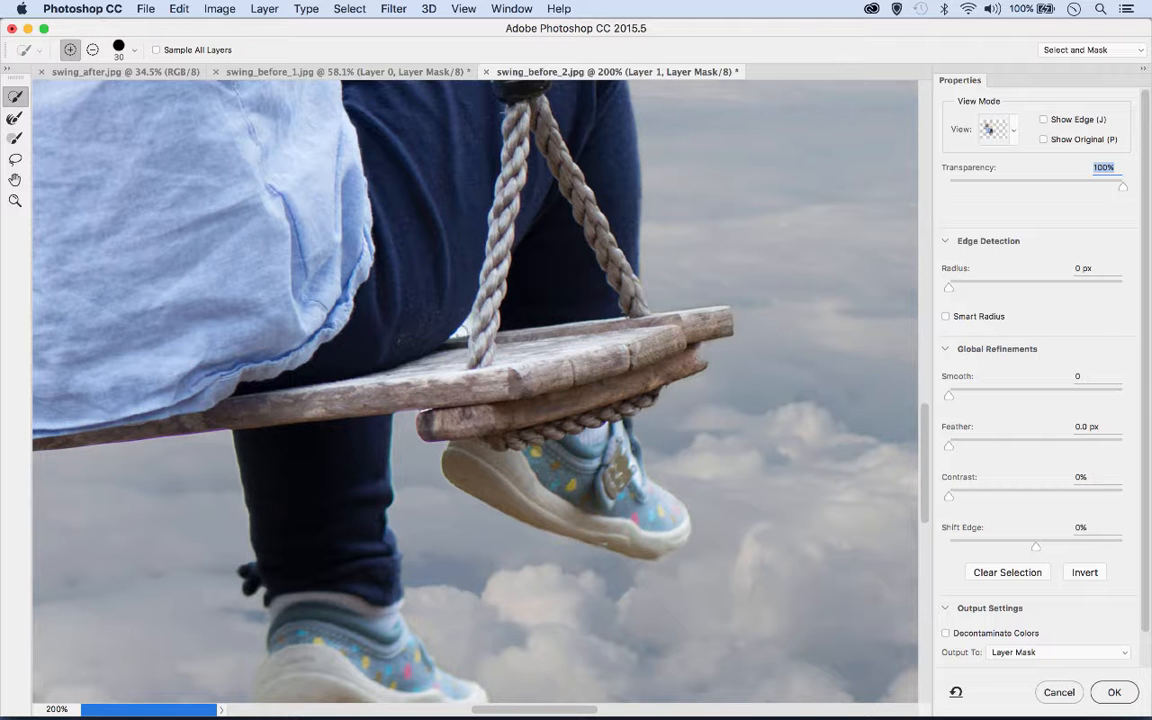
# Step: At 76% preview transparency and brush size 15, add the missing rope below the hand and subtract the stray spot beside it
pyautogui.moveTo(434, 240); pyautogui.dragTo(465, 470)
pyautogui.moveTo(430, 185); pyautogui.dragTo(461, 448)
pyautogui.moveTo(513, 355); pyautogui.dragTo(486, 346)
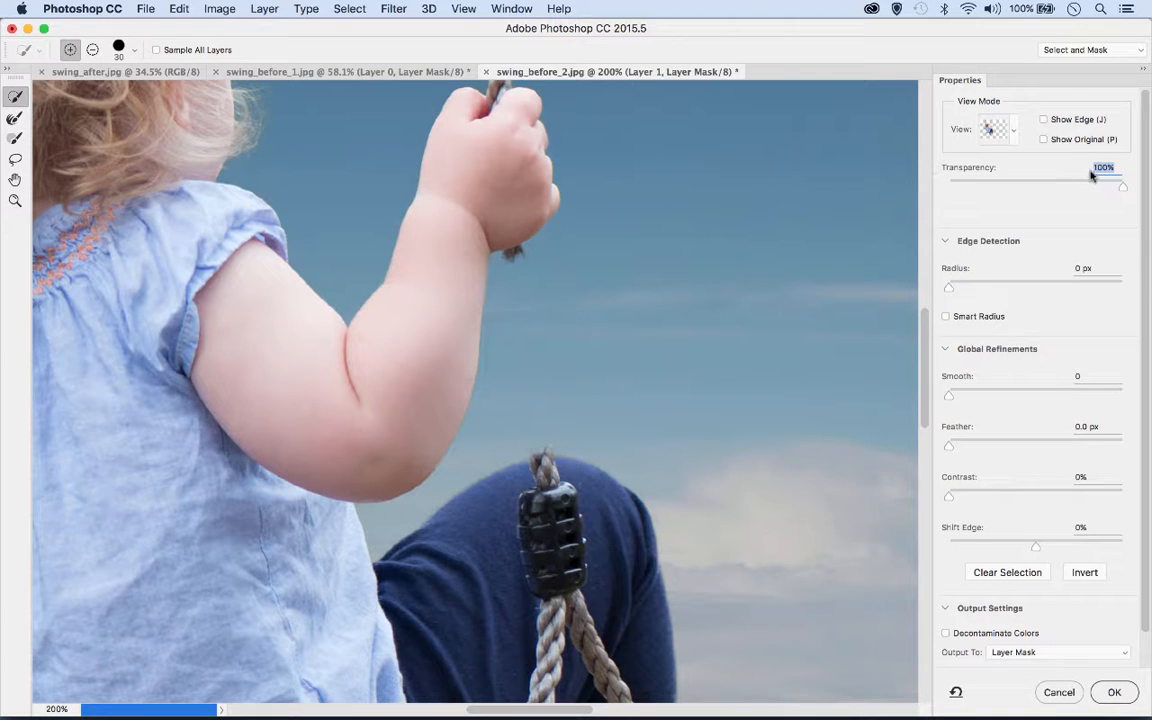
pyautogui.moveTo(1102, 187); pyautogui.dragTo(1078, 190)
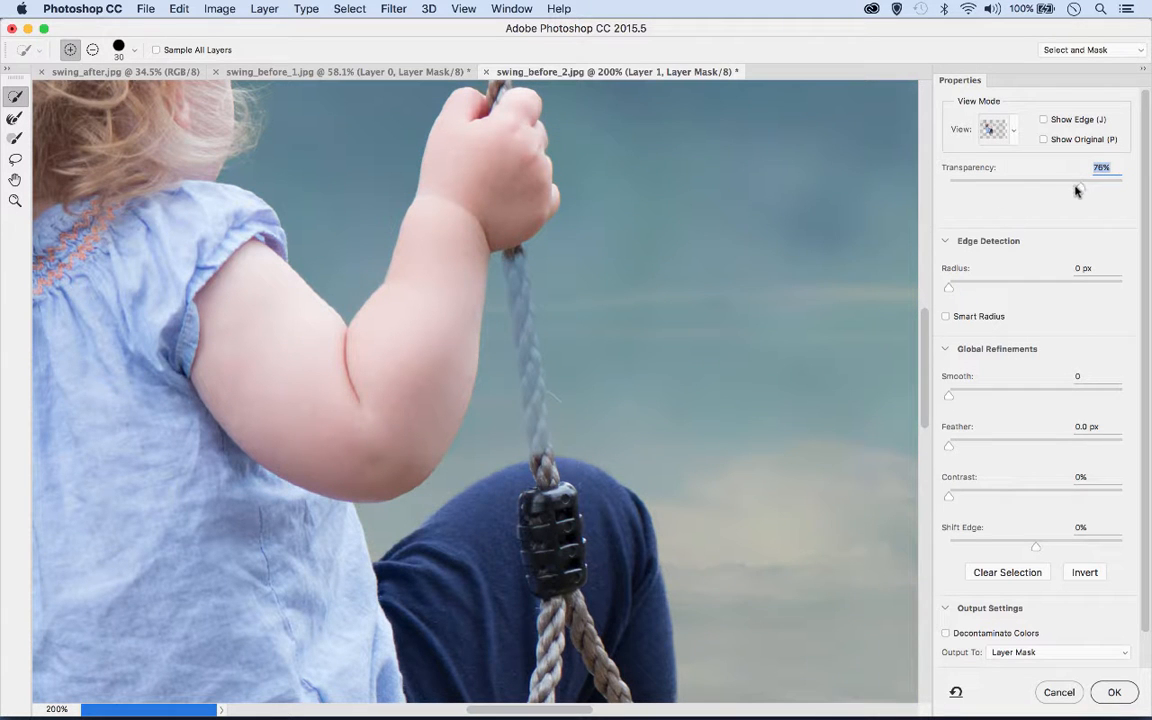
pyautogui.press('[')
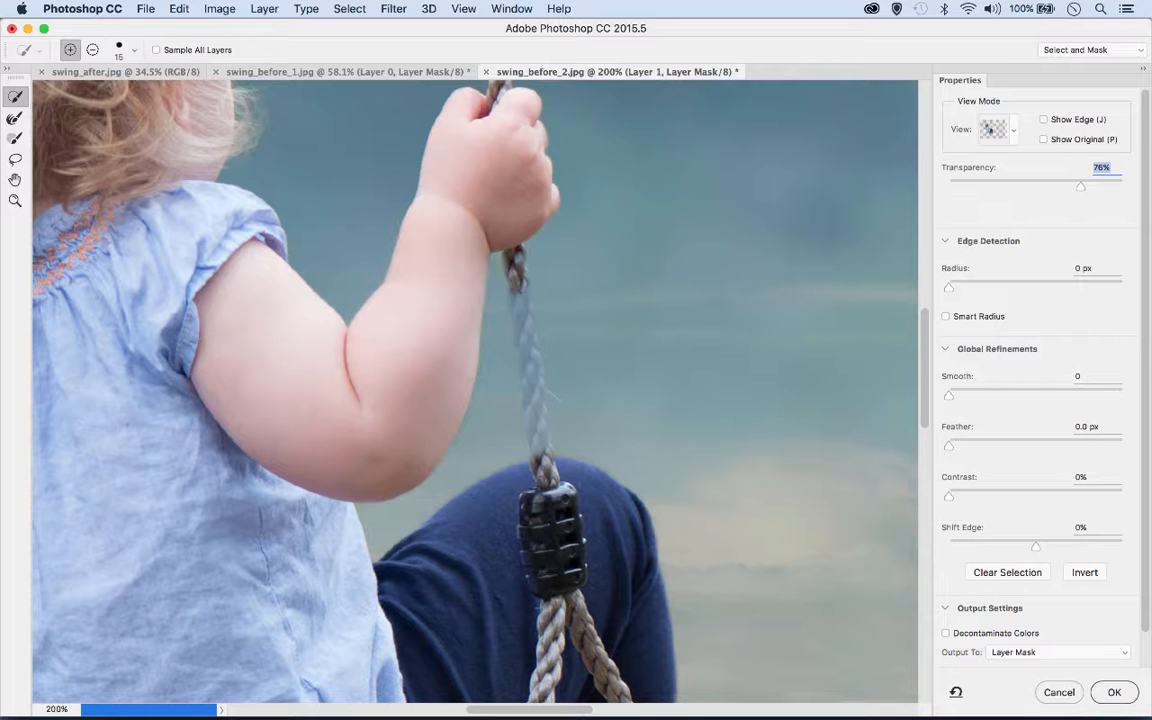
pyautogui.moveTo(512, 252); pyautogui.dragTo(540, 455)
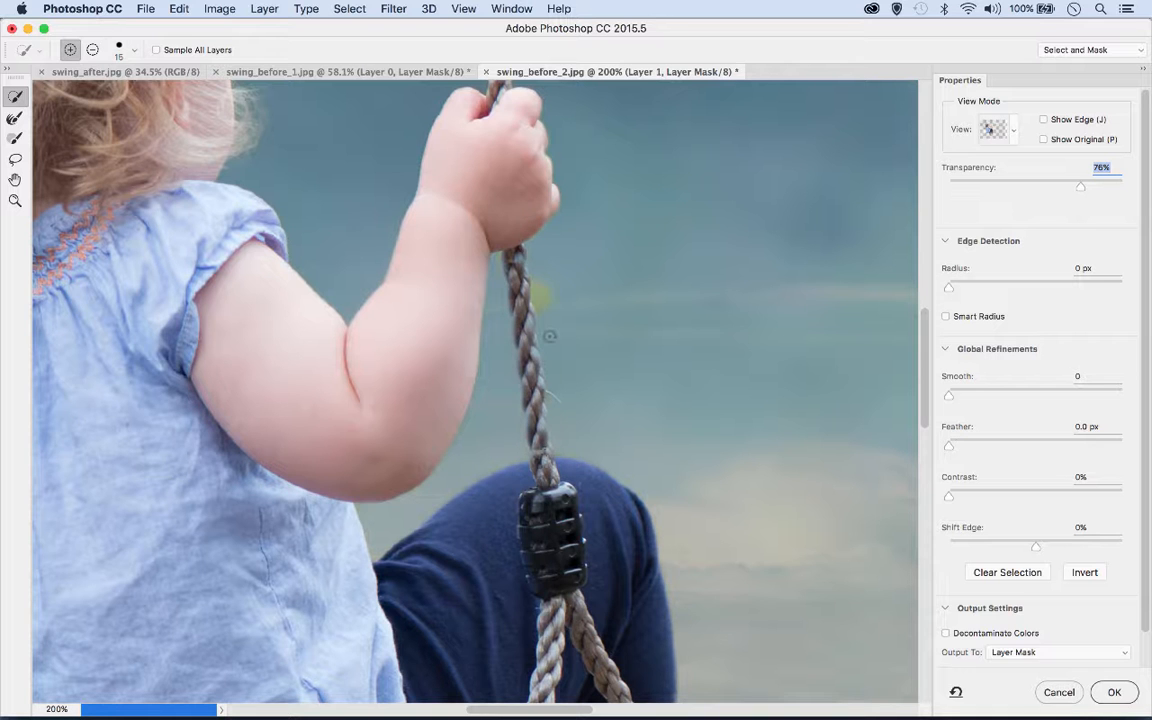
pyautogui.press('alt')
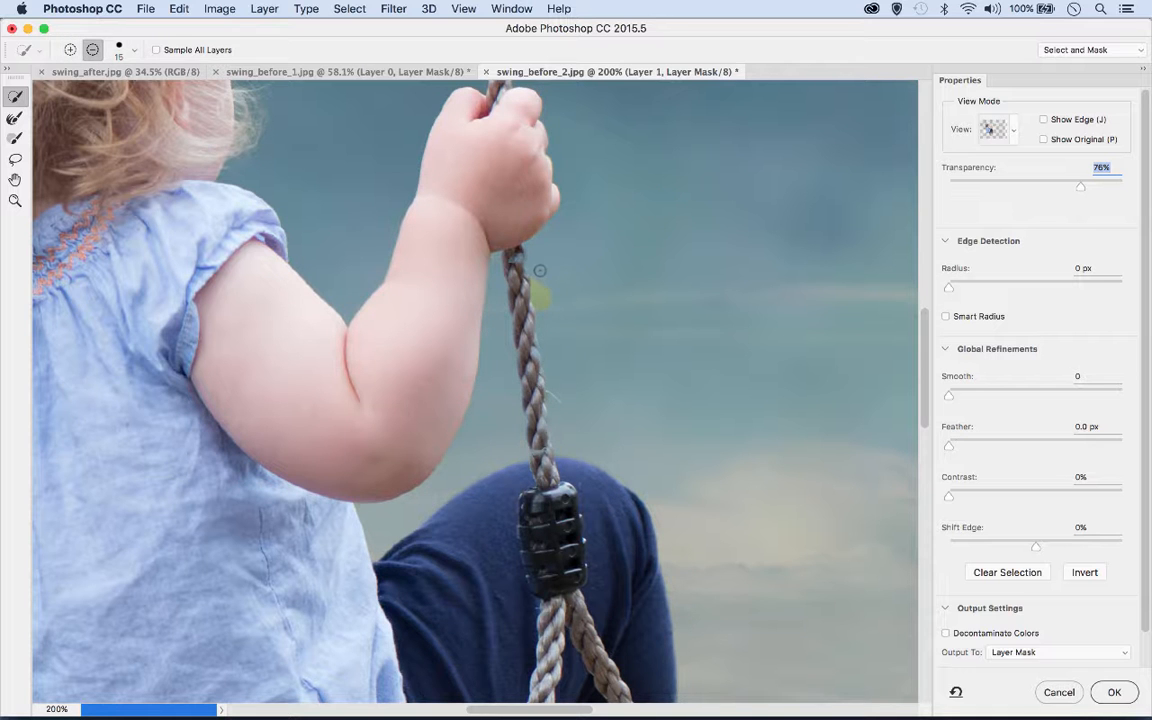
pyautogui.moveTo(540, 270); pyautogui.dragTo(543, 298)
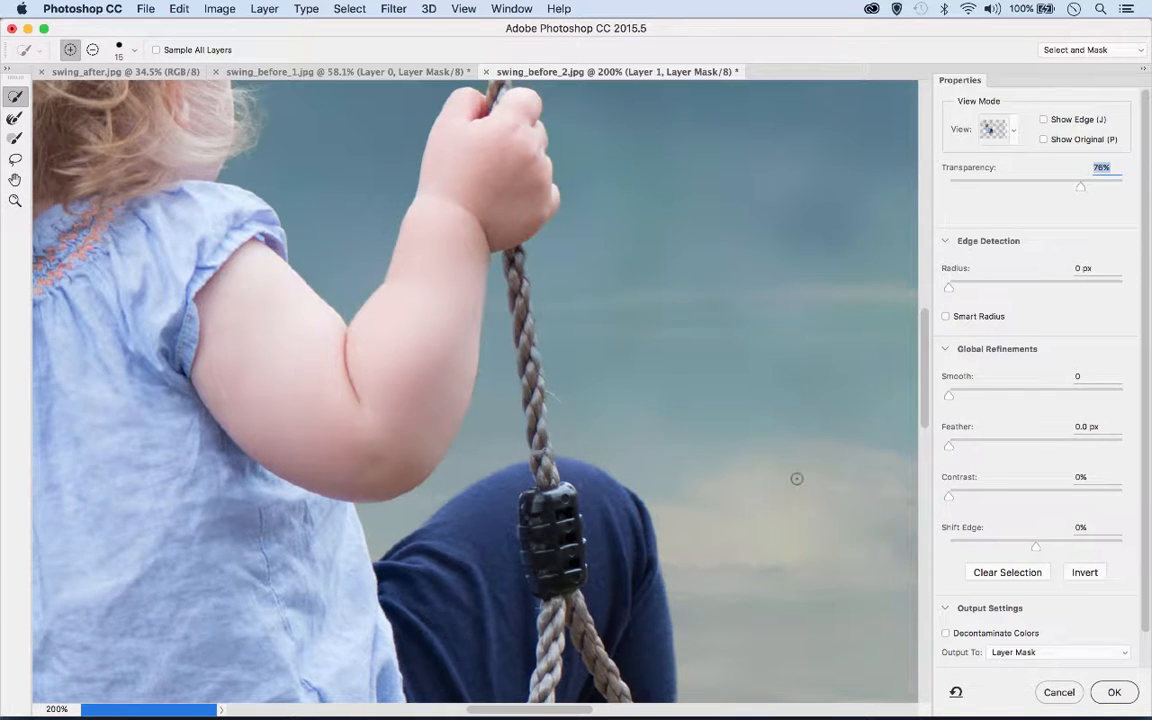
# Step: Apply the refinements to the layer mask, then hide the Layers panel and deselect the layer to show the clean composite
pyautogui.press('super+0')
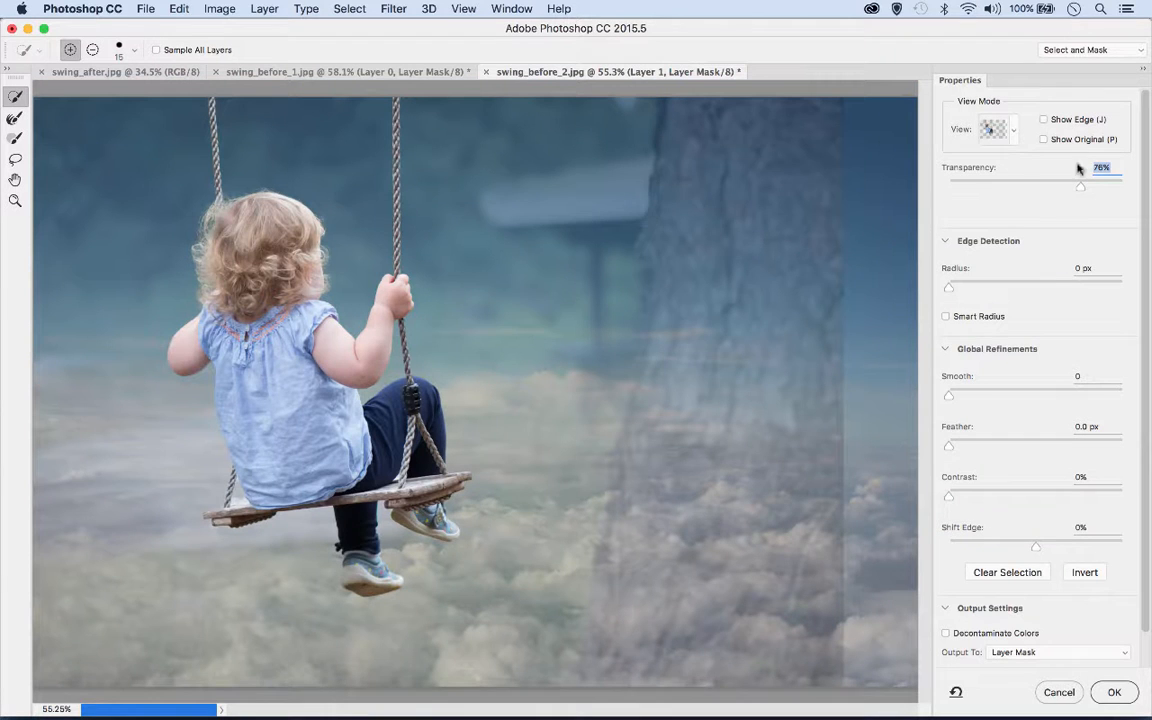
pyautogui.click(1112, 691)
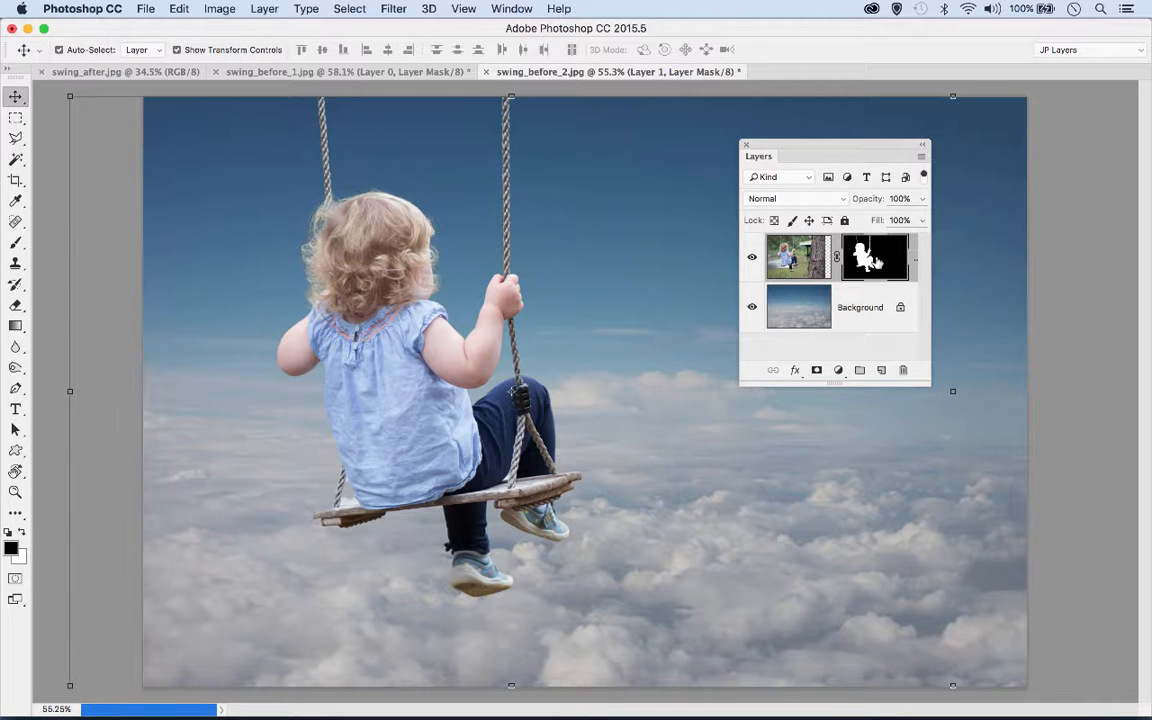
pyautogui.click(747, 144)
pyautogui.click(1042, 186)
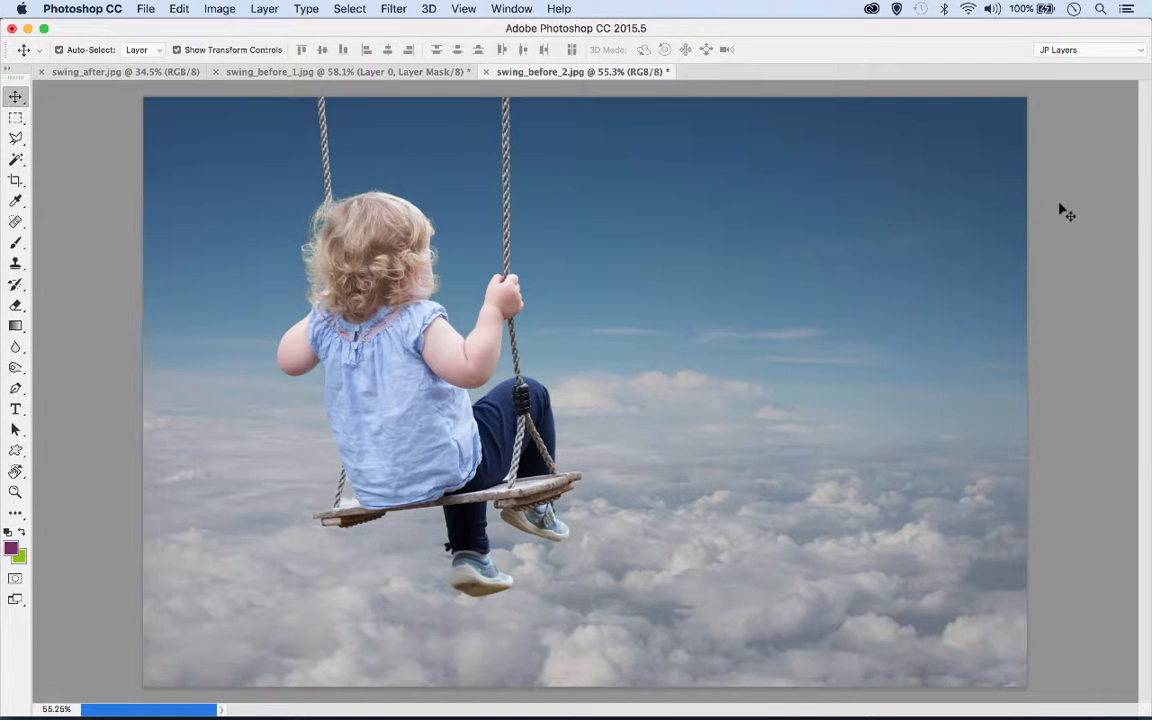